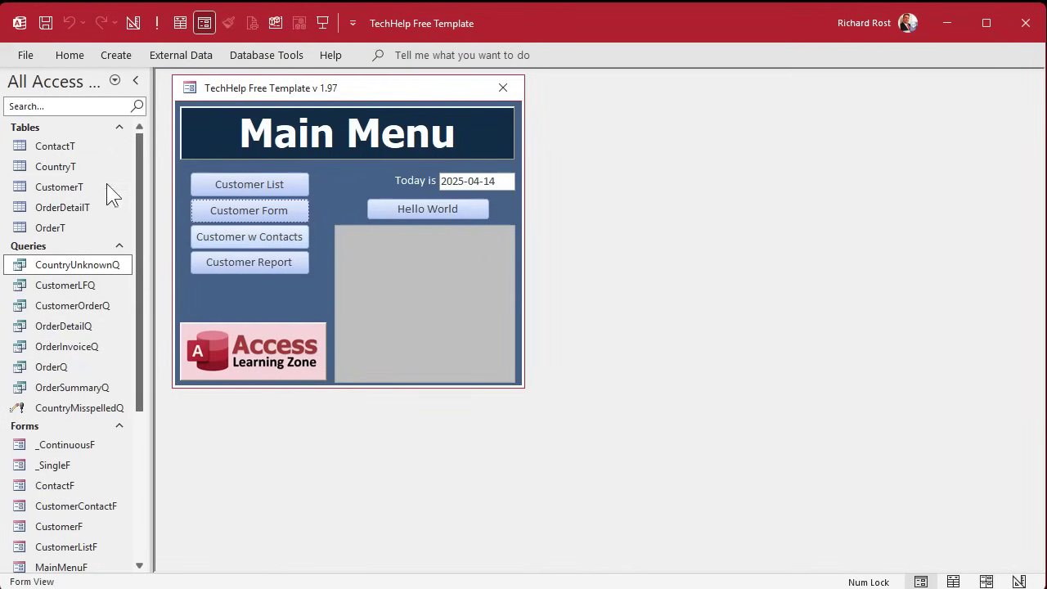
Browse the CountryT table and the CountryUnknownQ and CountryMisspelledQ queries in the navigation pane.
click(70, 168)
click(86, 267)
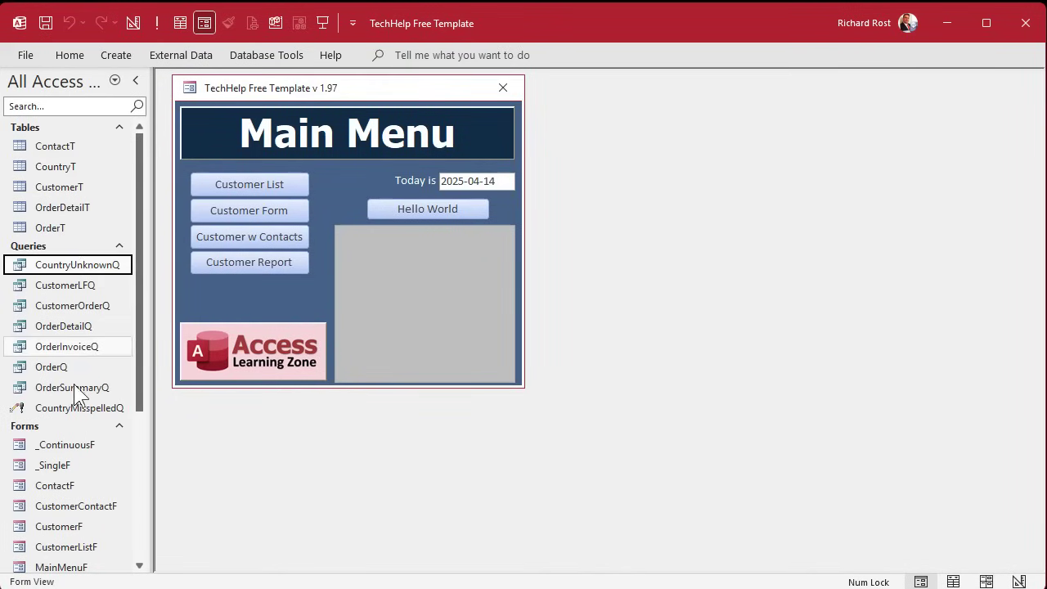
click(69, 410)
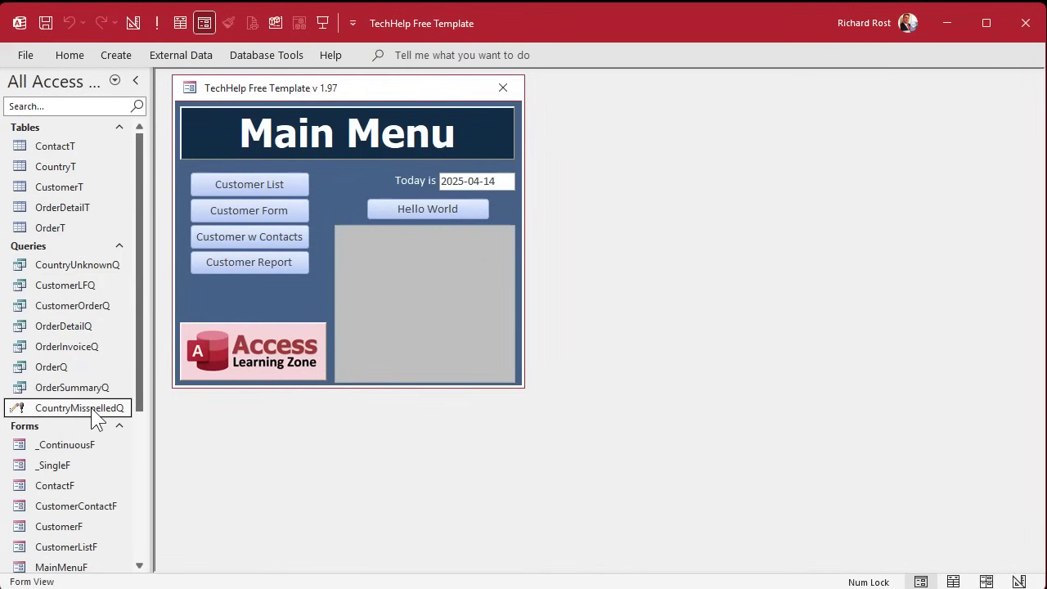
click(50, 264)
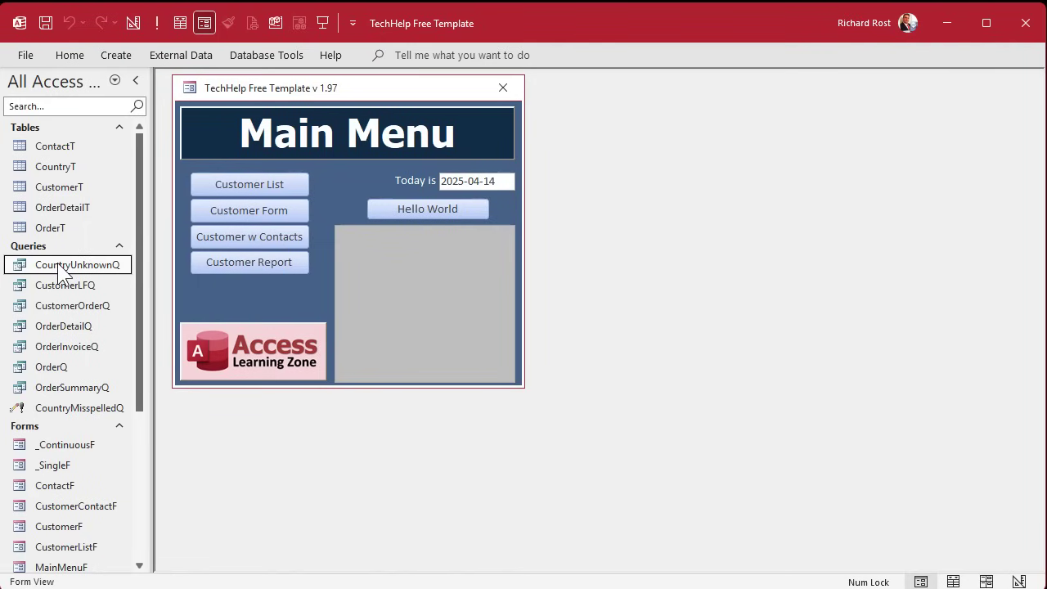
Open the Customers form from the Main Menu and click into its Country field showing Austria.
click(256, 210)
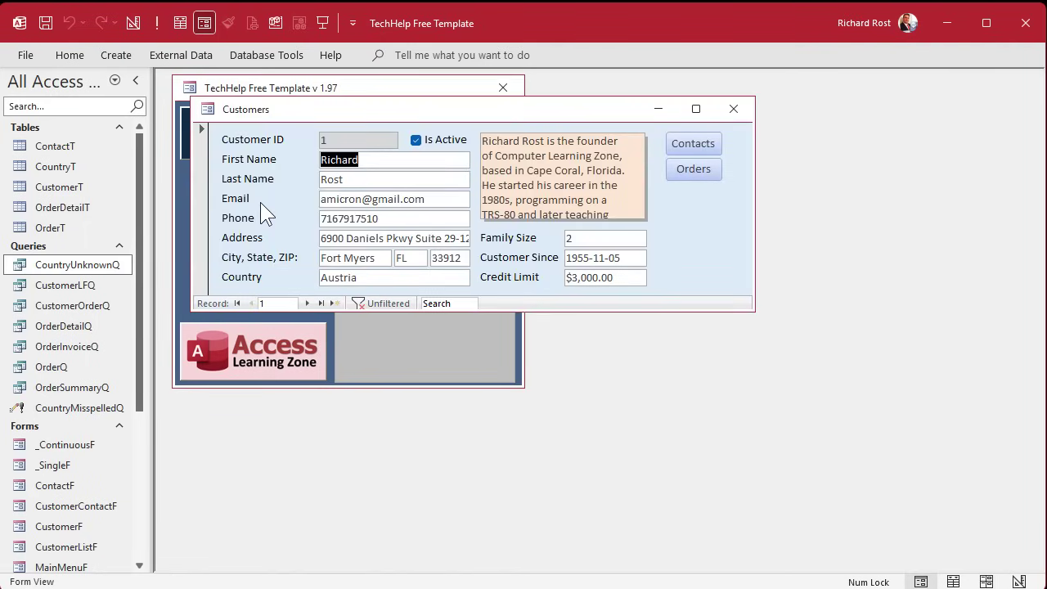
click(376, 278)
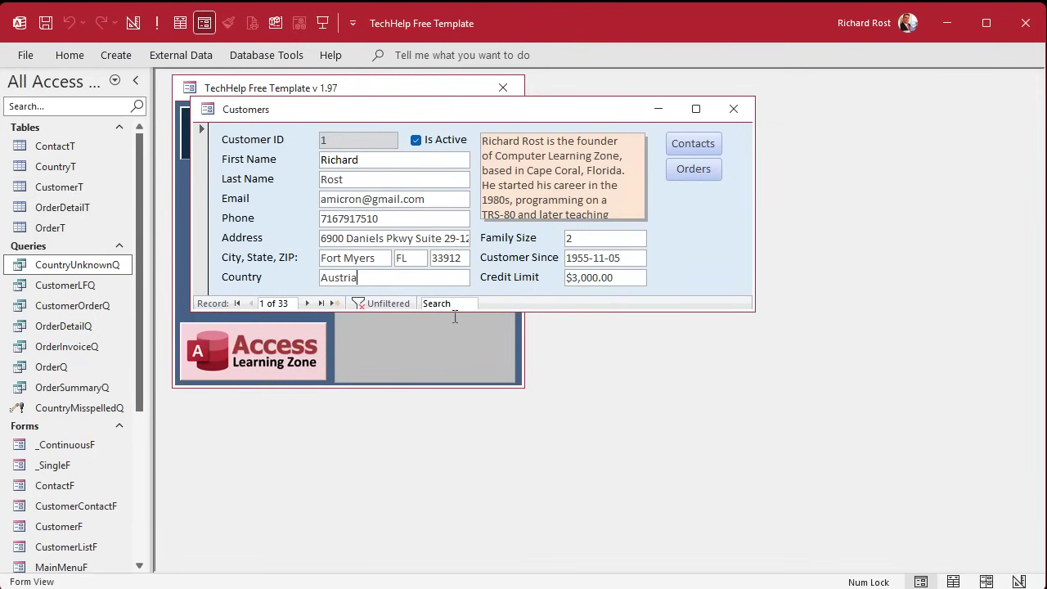
Switch the Customers form to Design View and delete the Country text box and its label.
right_click(694, 229)
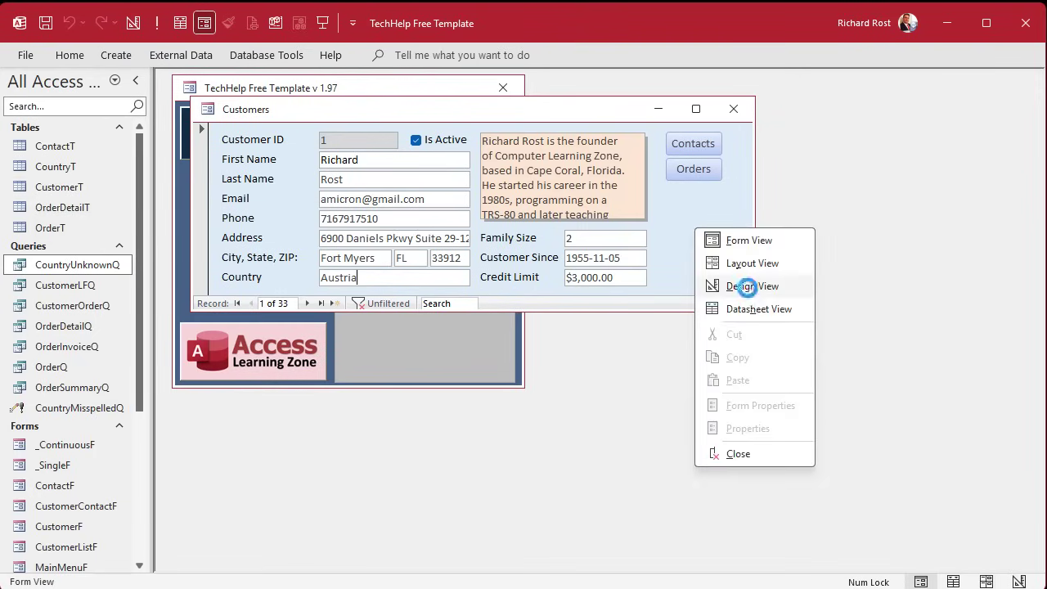
click(748, 288)
drag(677, 312, 684, 392)
click(413, 319)
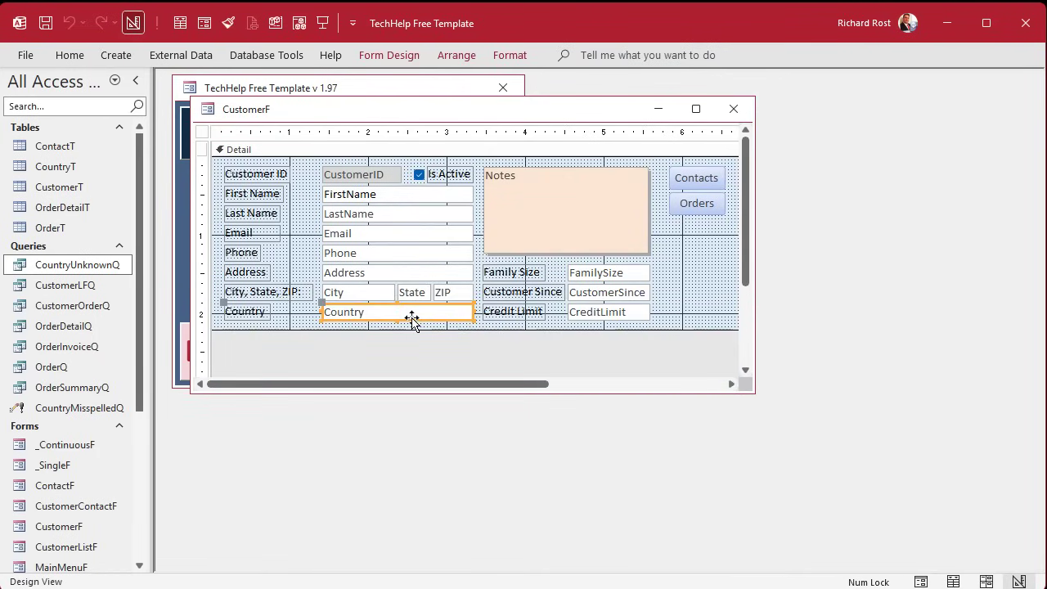
key(Delete)
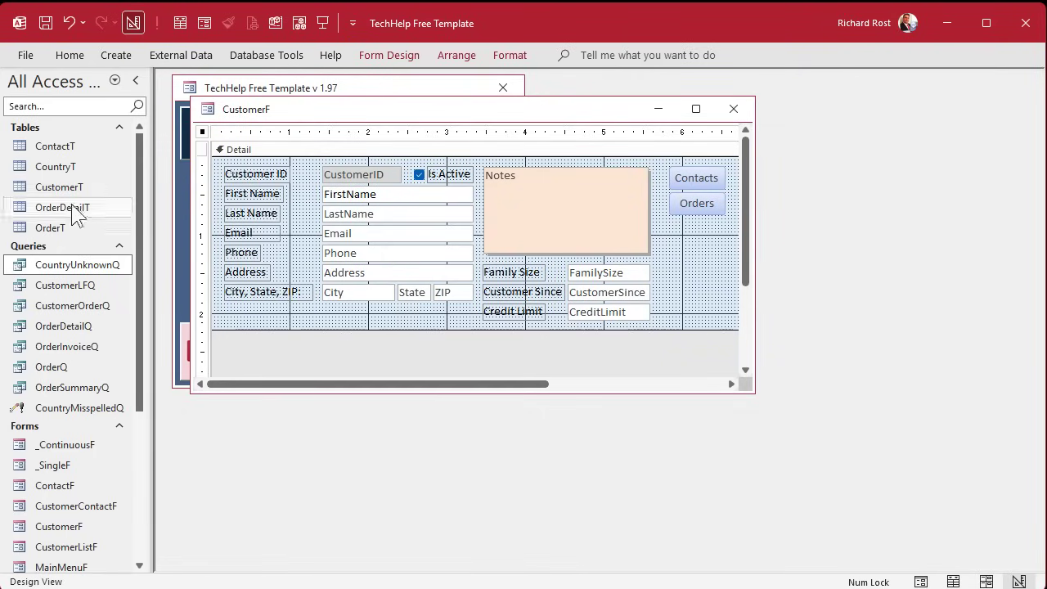
click(54, 166)
click(53, 166)
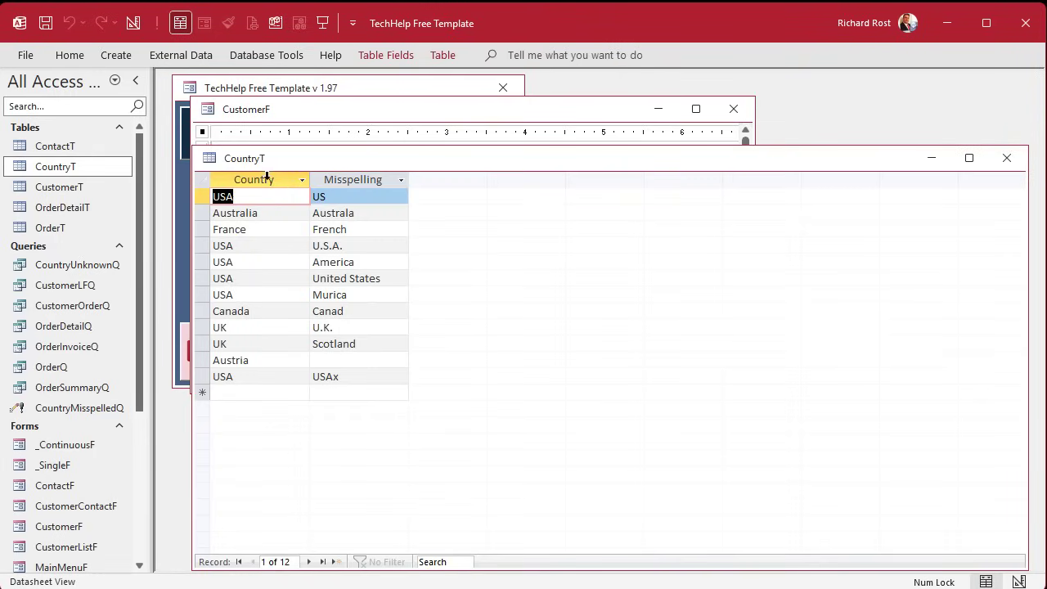
click(269, 179)
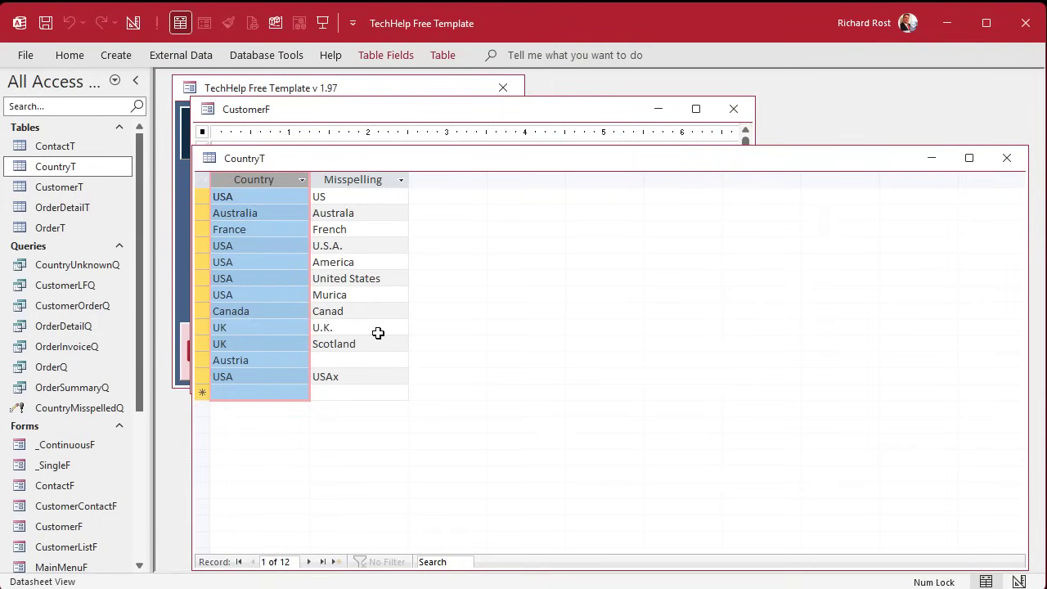
click(1007, 158)
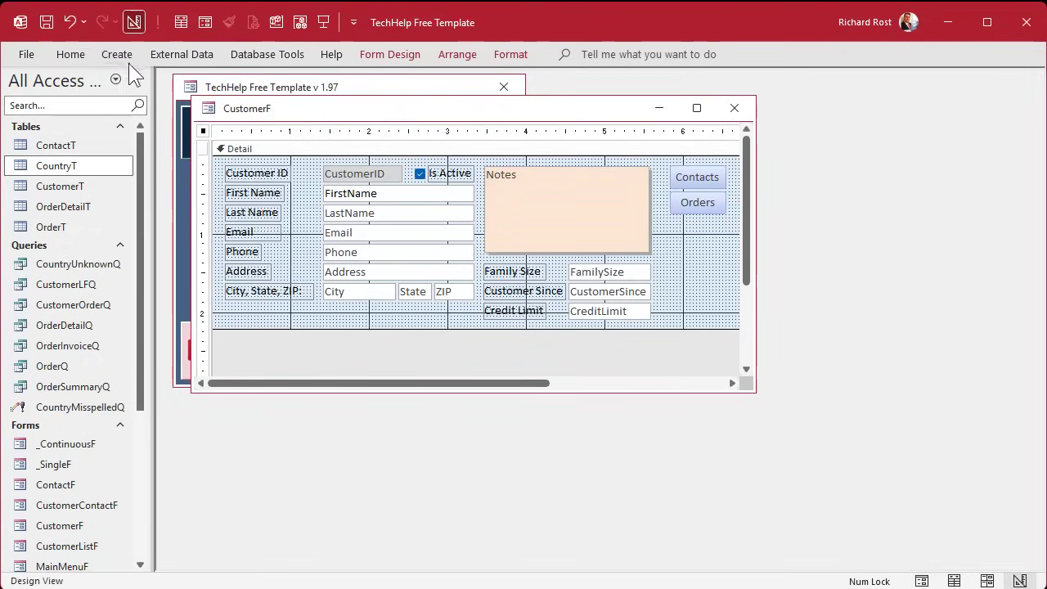
Build a totals query grouping CountryT's Country field and run it, listing six unique countries.
click(119, 56)
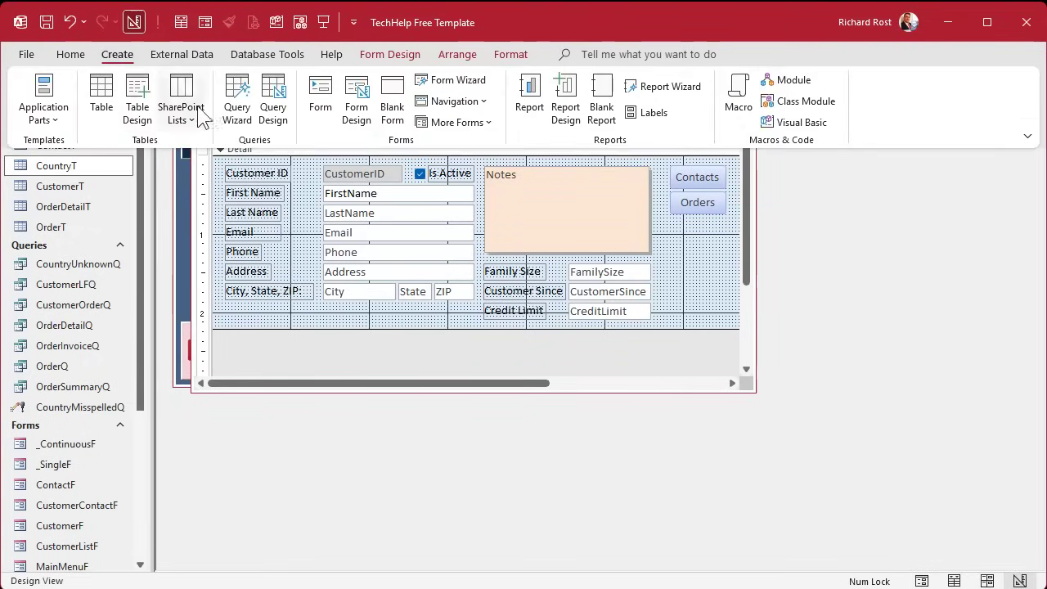
click(274, 121)
drag(316, 159, 303, 135)
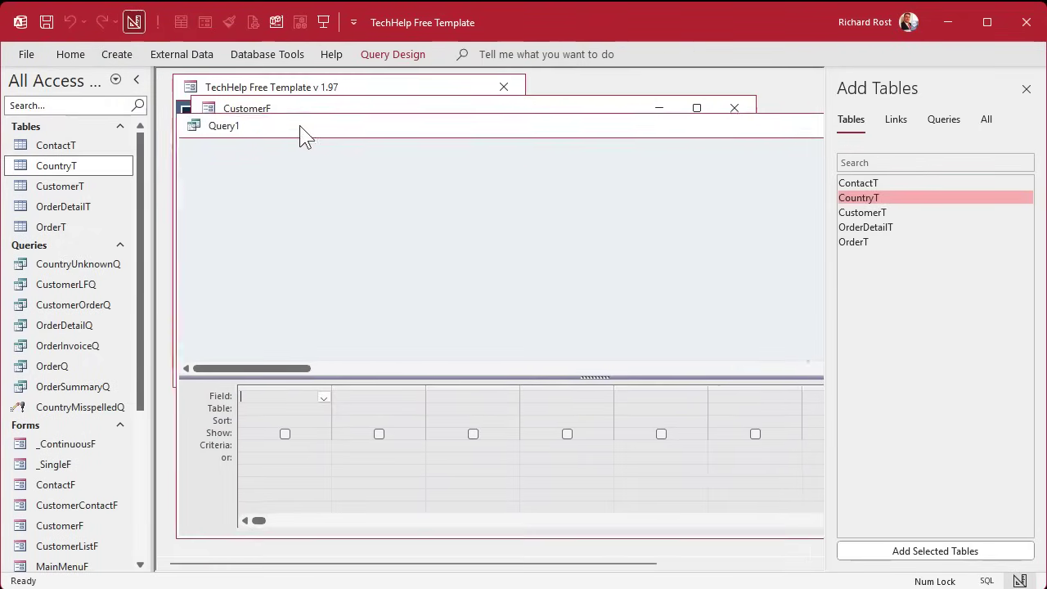
click(1026, 89)
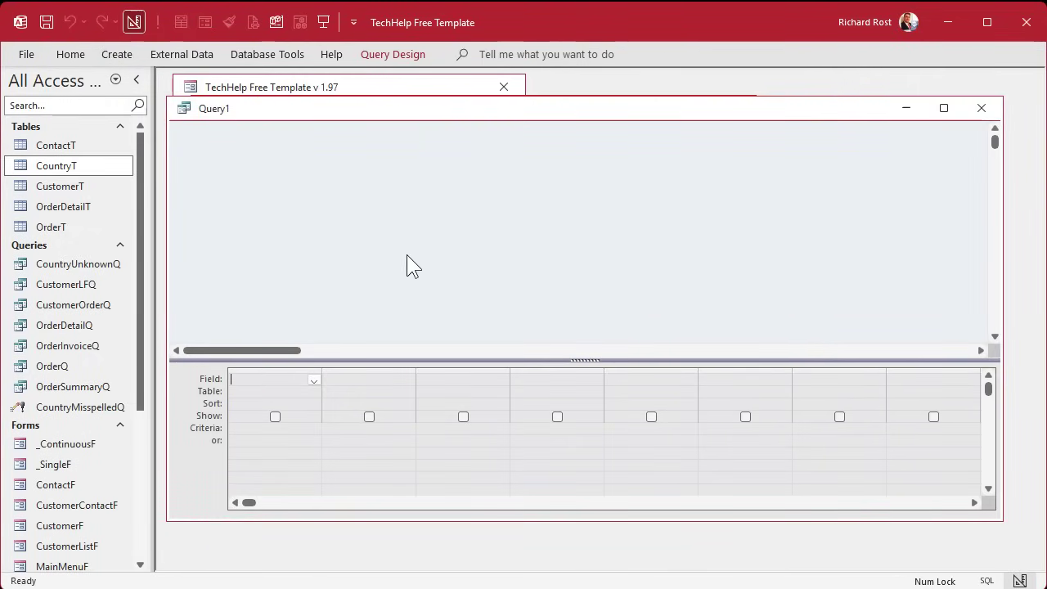
drag(49, 167, 210, 141)
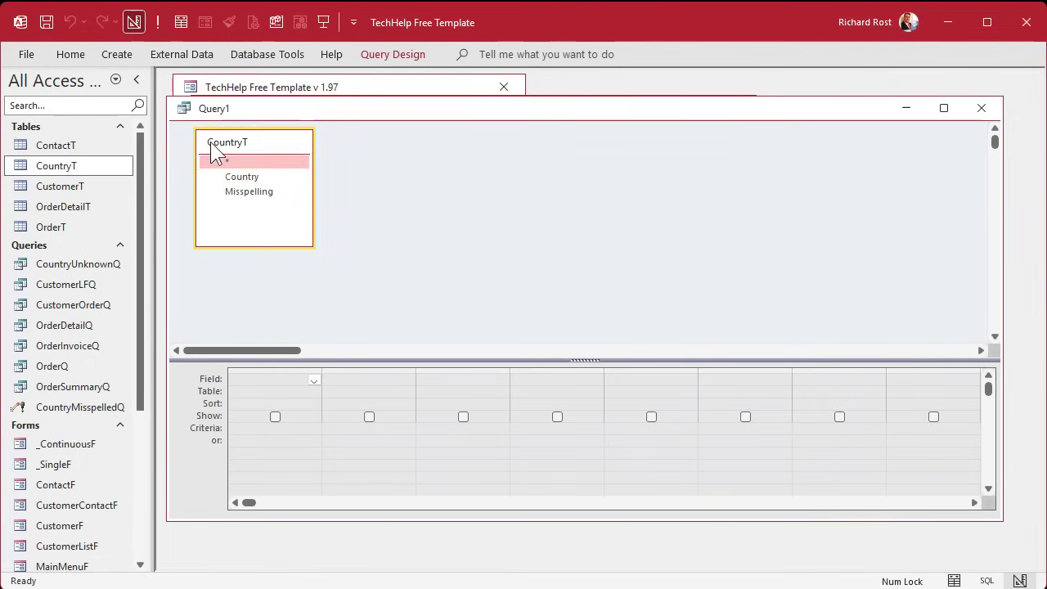
double_click(267, 176)
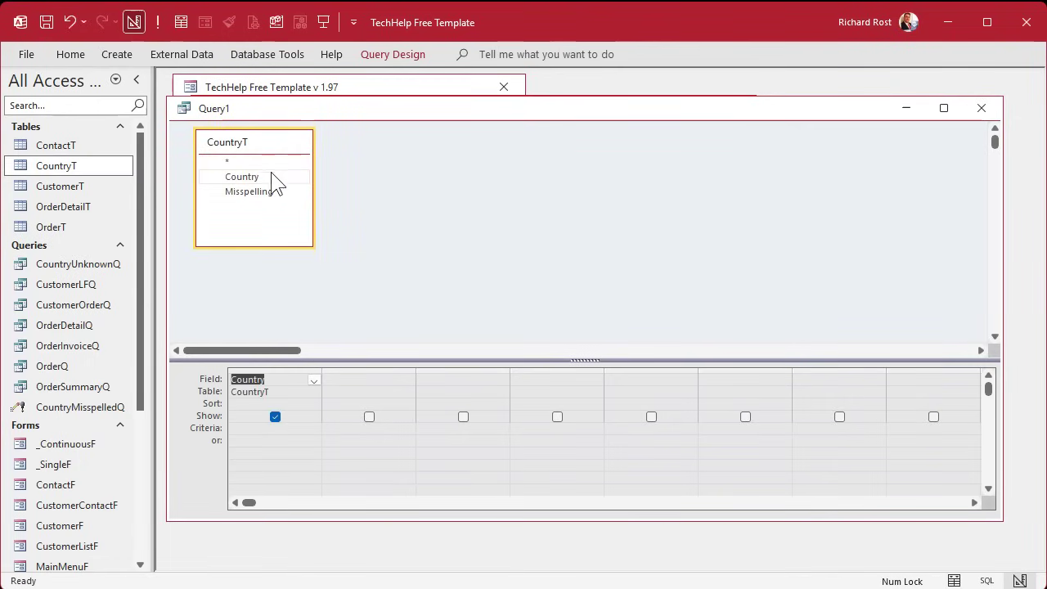
click(392, 54)
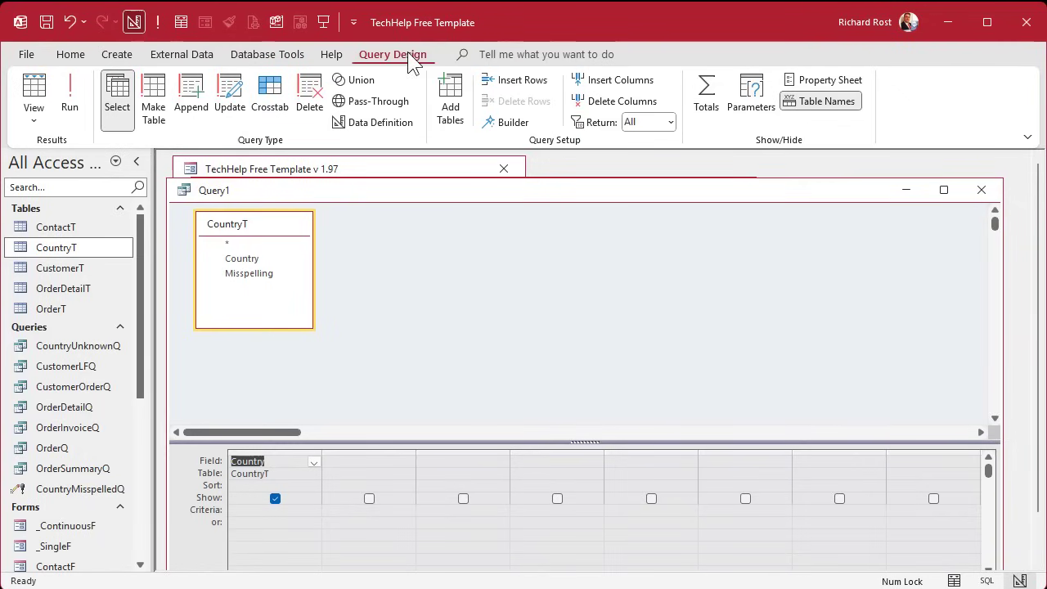
click(708, 97)
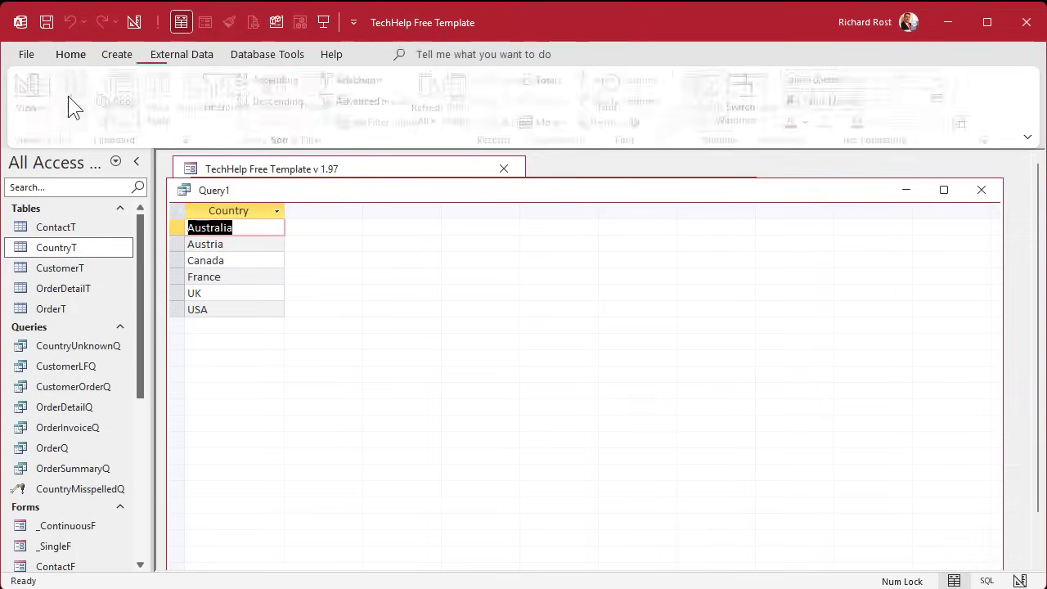
click(69, 96)
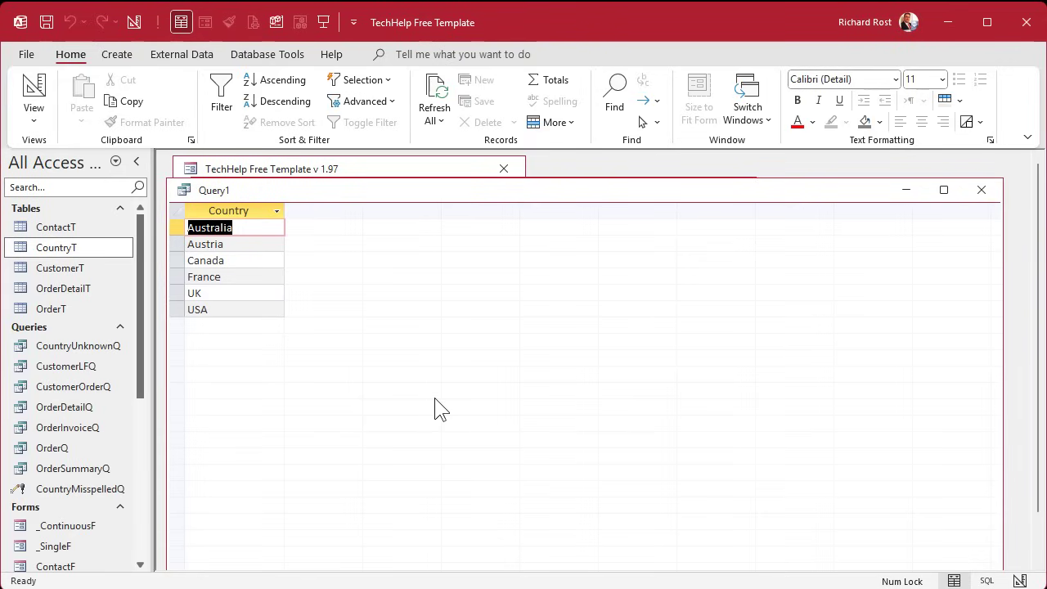
Save the grouped country query as CountryUniqueQ.
key(ctrl+s)
text(Country)
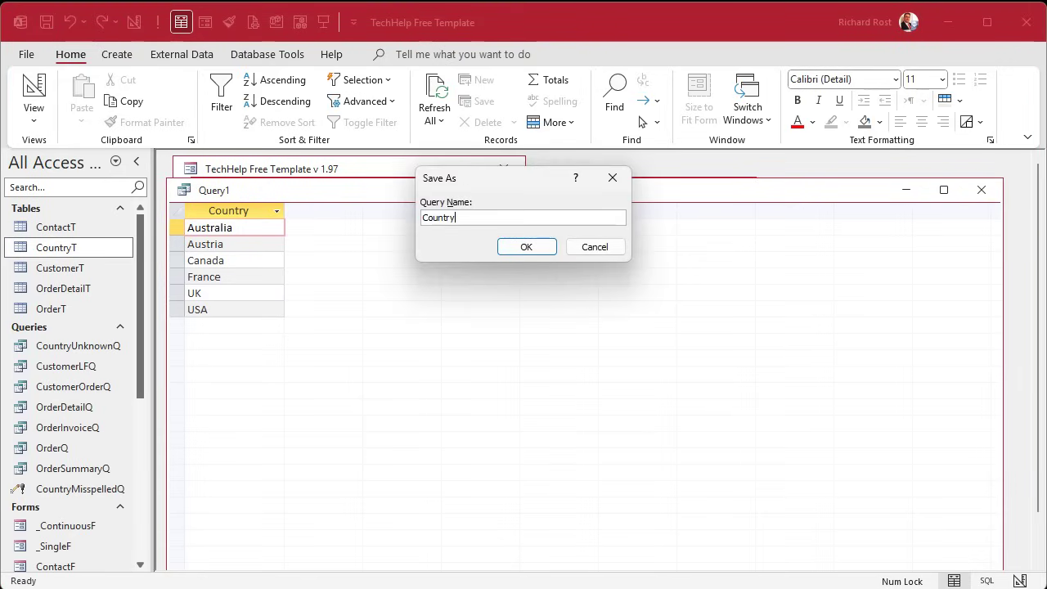
text(UniqueQ)
click(518, 250)
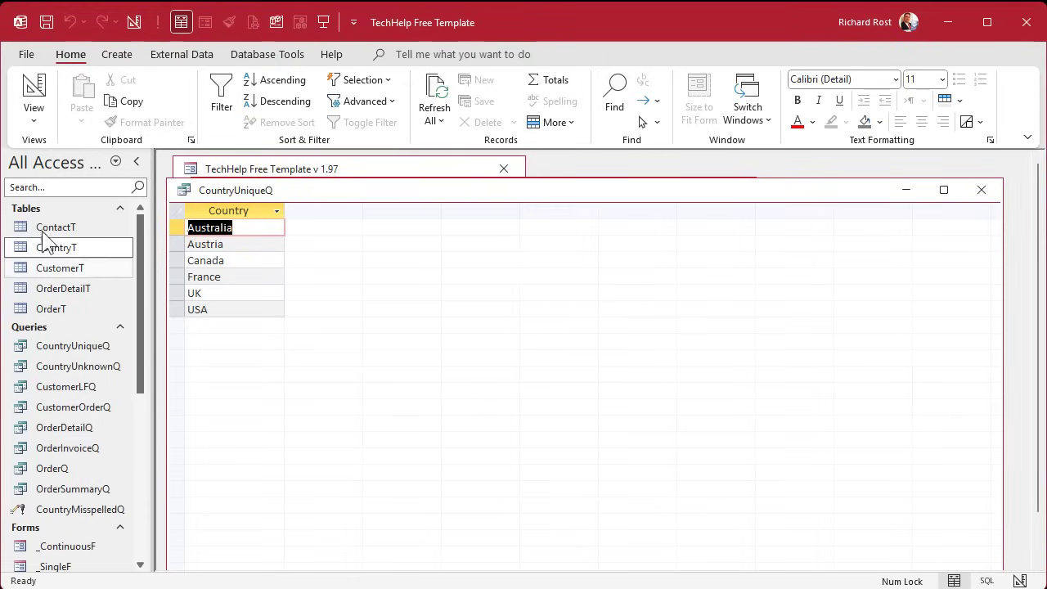
Filter the navigation pane by 'count' to find the new query, then clear the filter.
click(47, 184)
text(count)
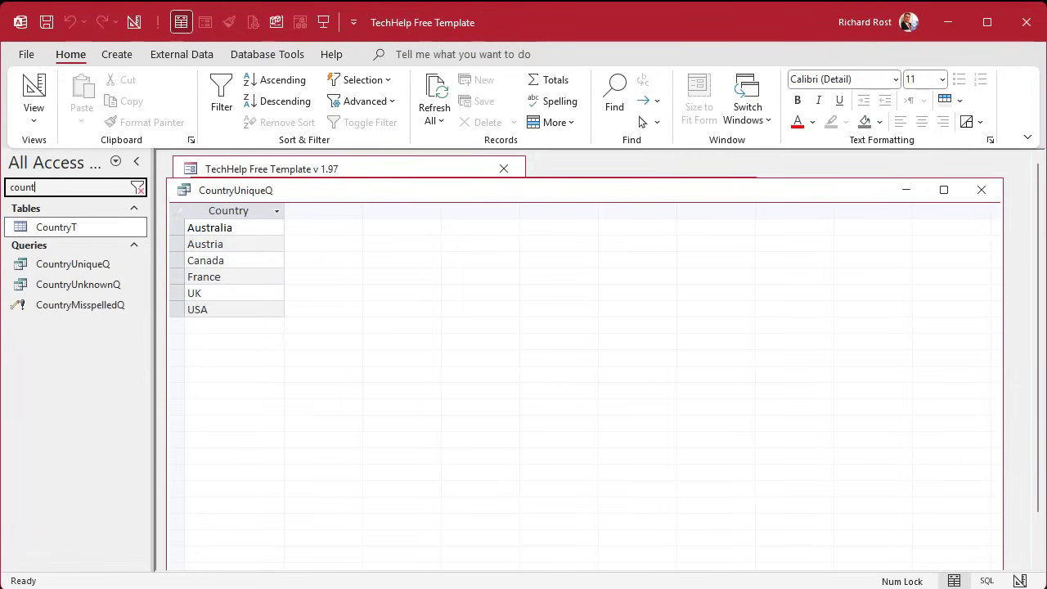
key(BackSpace)
key(BackSpace)
key(BackSpace)
key(BackSpace)
key(BackSpace)
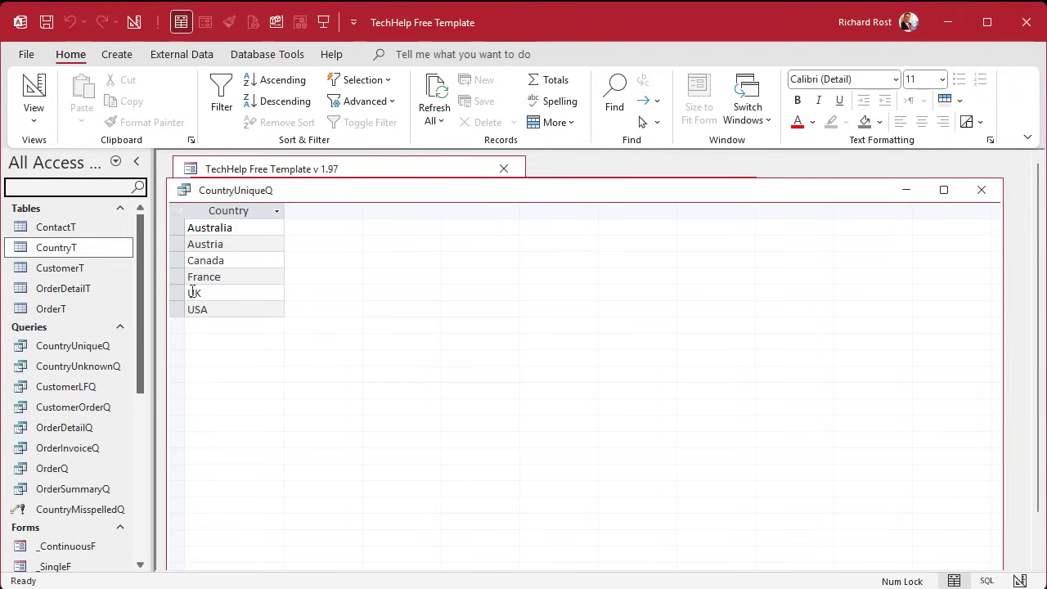
Close the query and place a new combo box below City, State, ZIP on the CustomerF design.
click(981, 190)
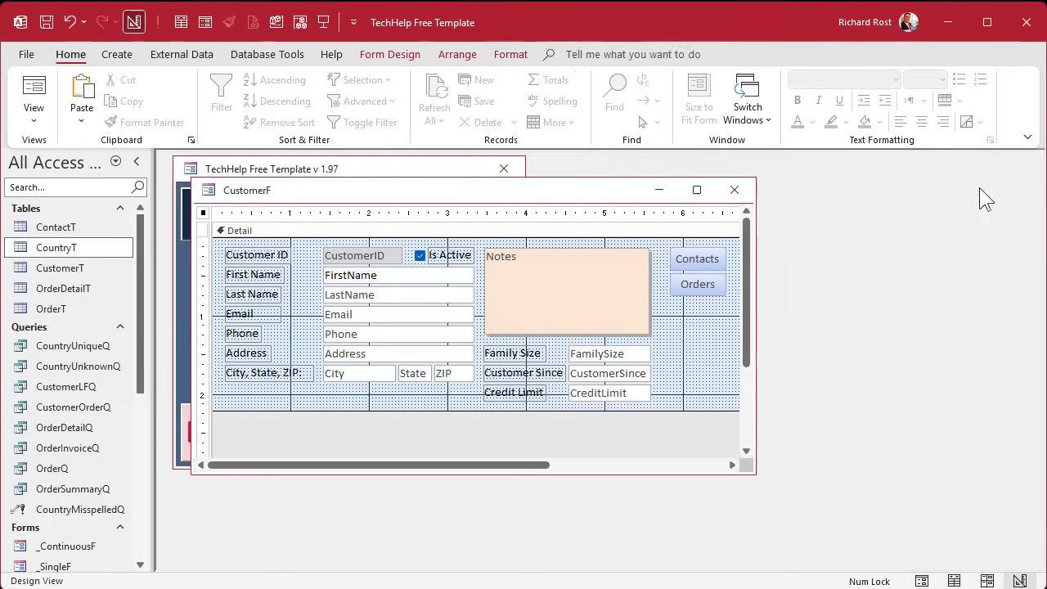
click(306, 393)
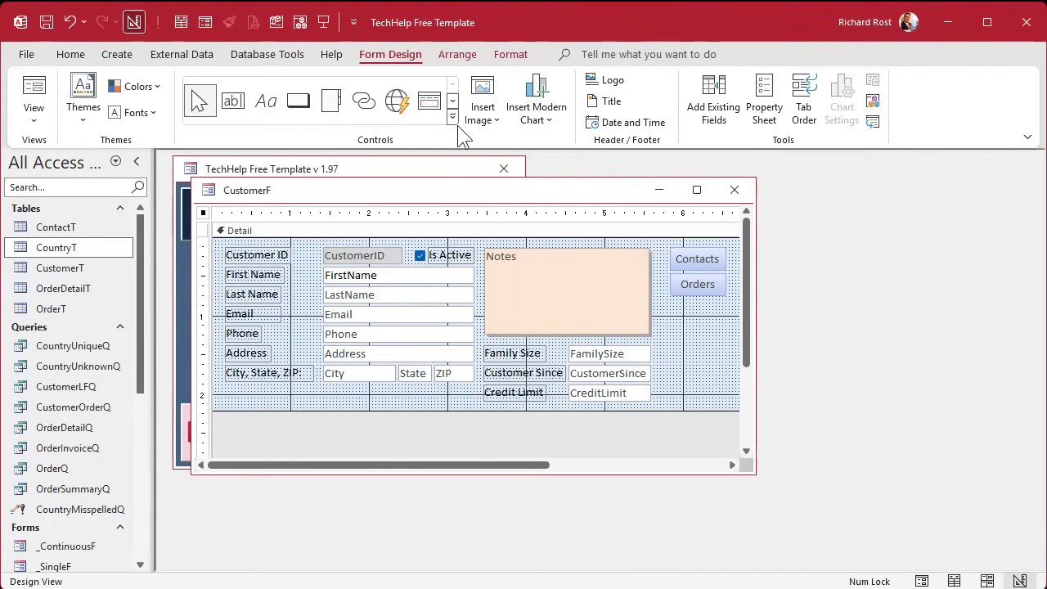
click(452, 128)
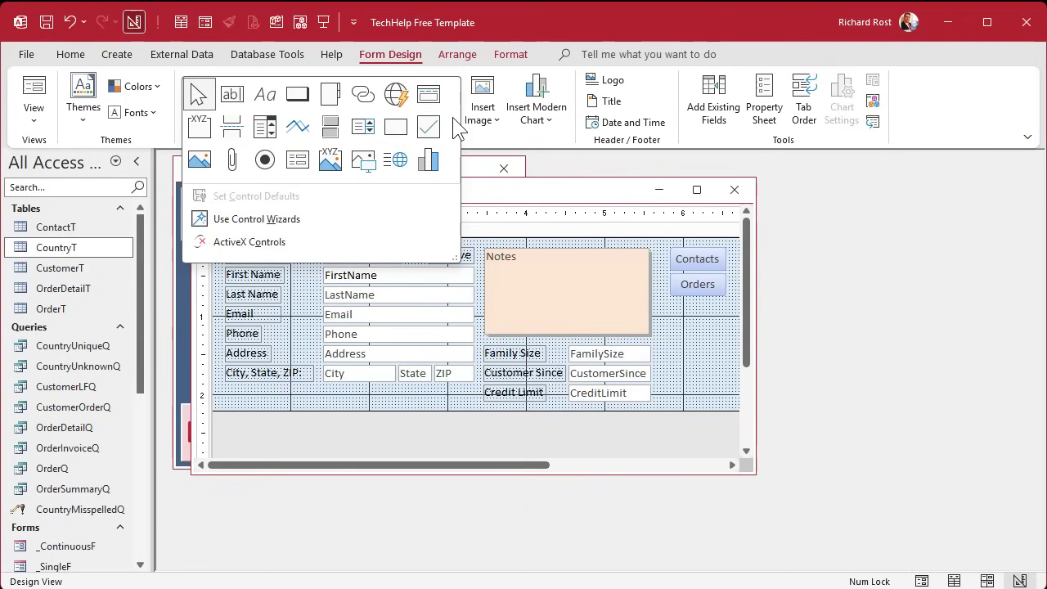
click(270, 129)
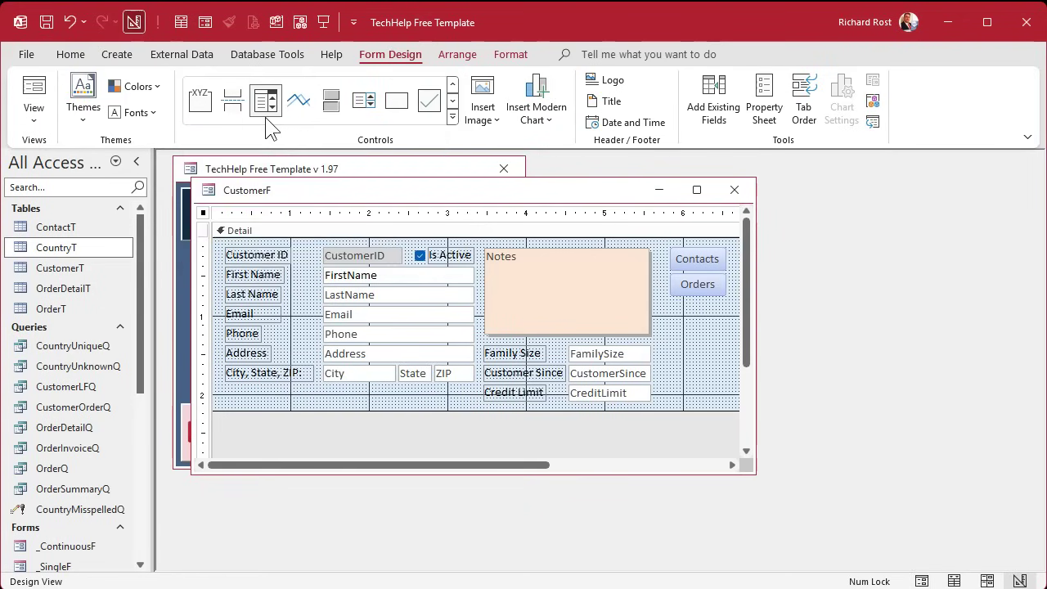
click(323, 386)
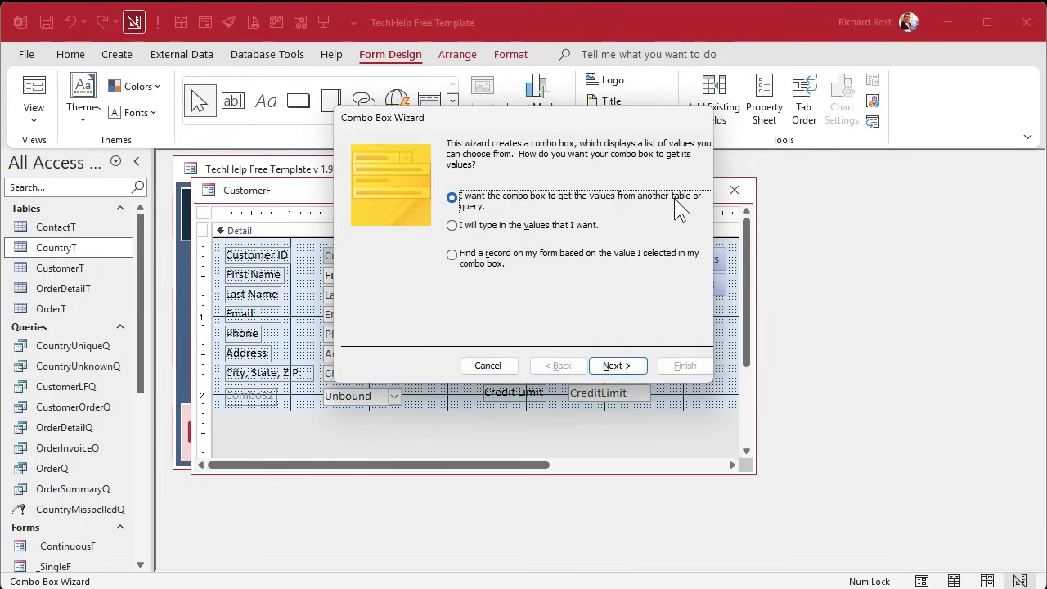
In the Combo Box Wizard, take the values from the CountryUniqueQ query.
click(619, 371)
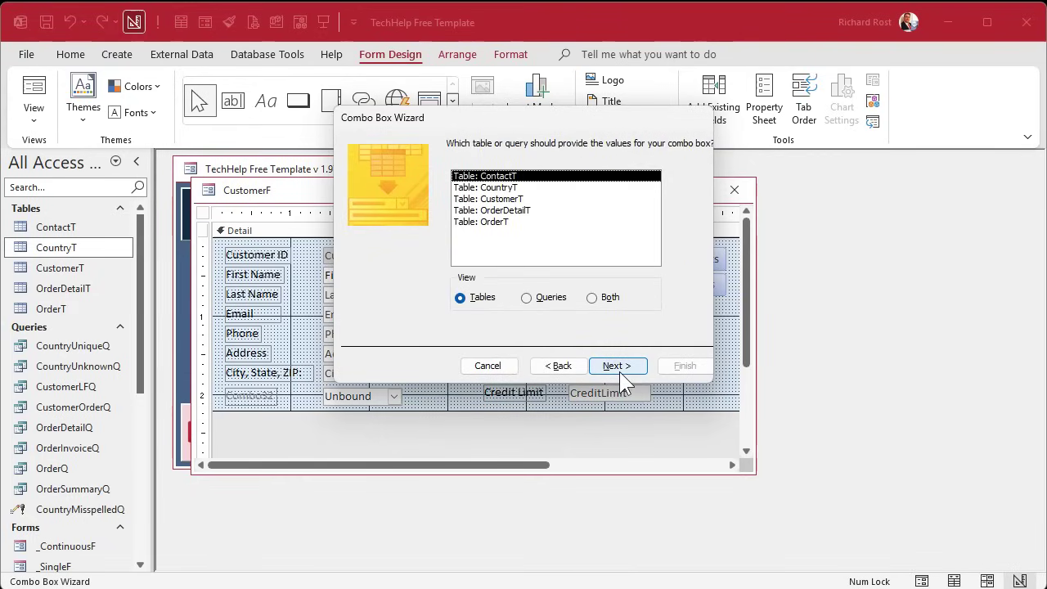
click(506, 188)
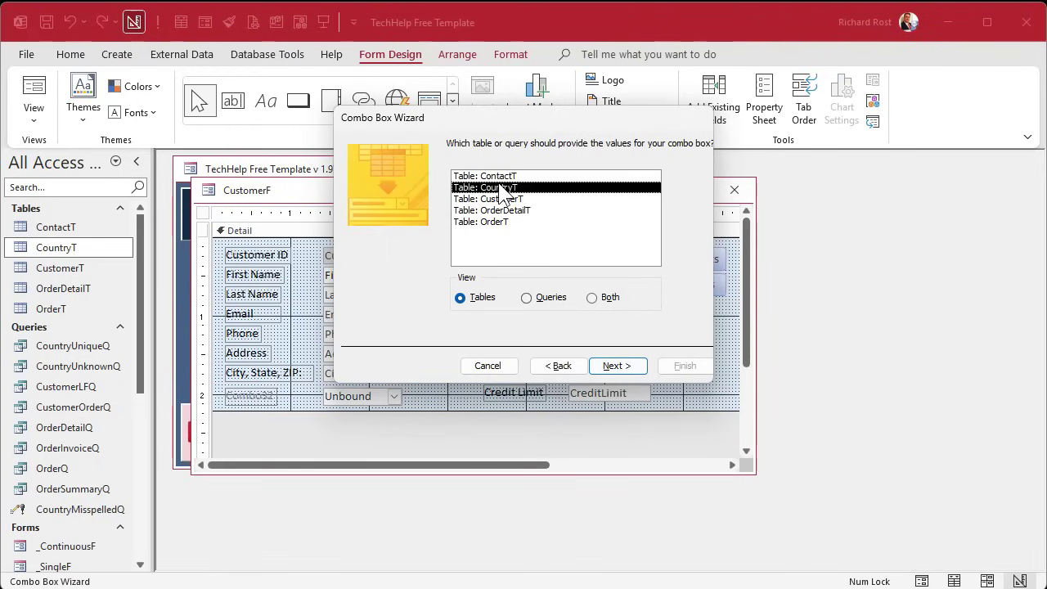
click(541, 297)
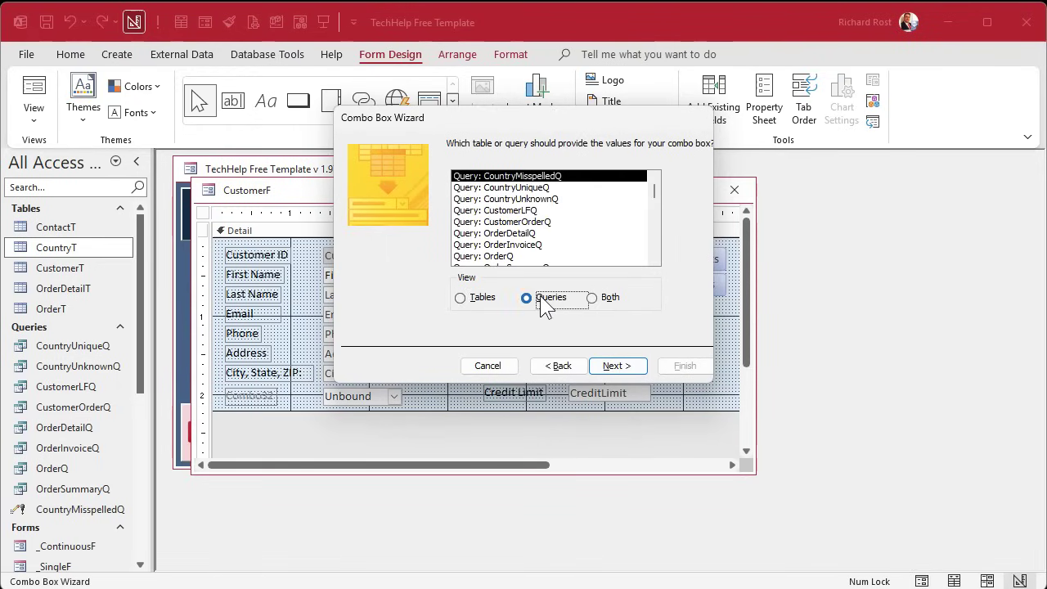
click(550, 189)
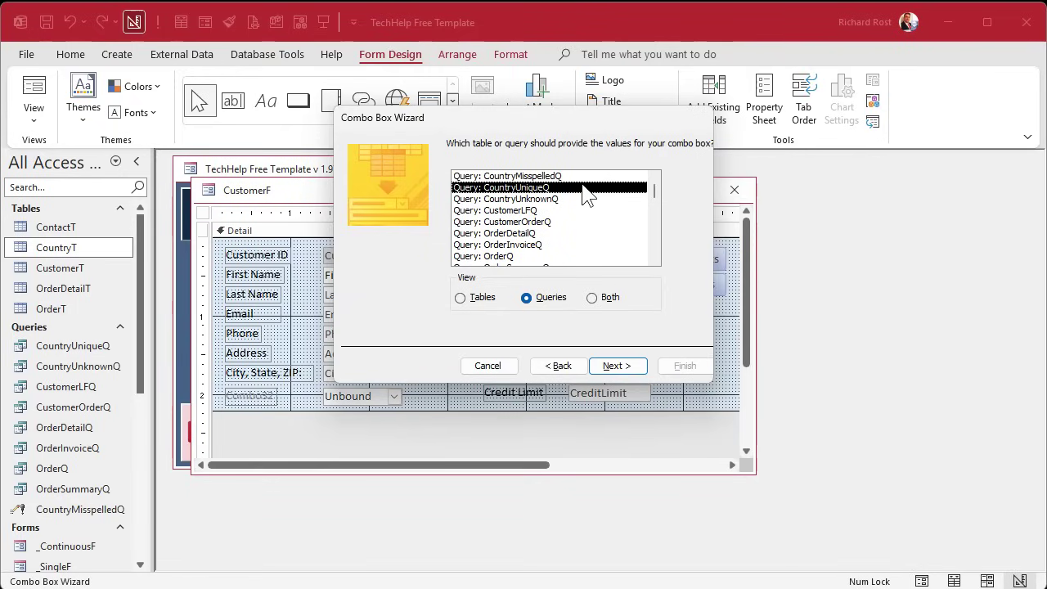
Include the Country field, sort the list by Country, and narrow the column.
click(610, 367)
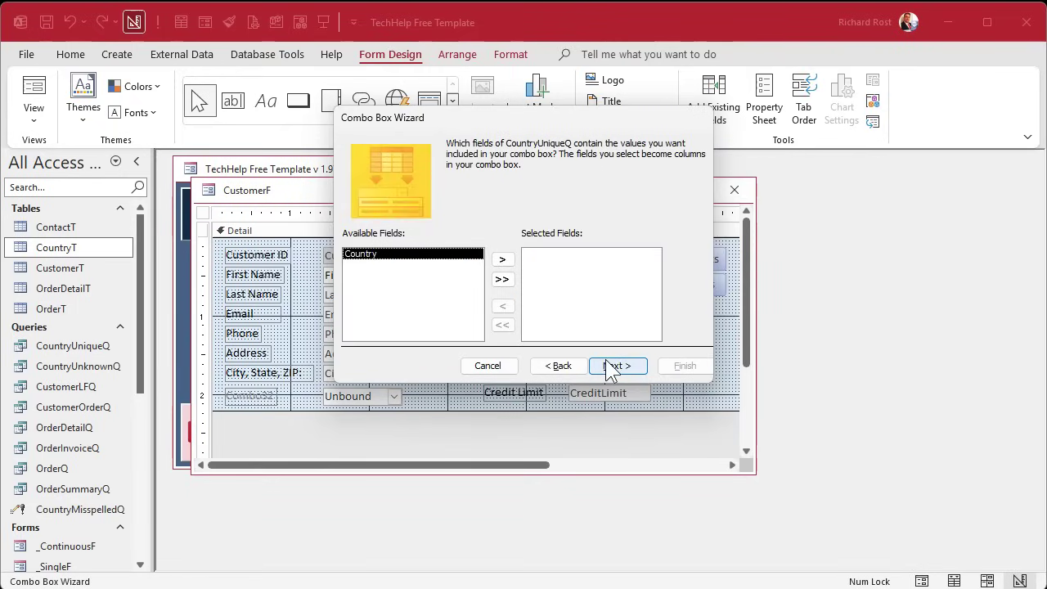
click(502, 260)
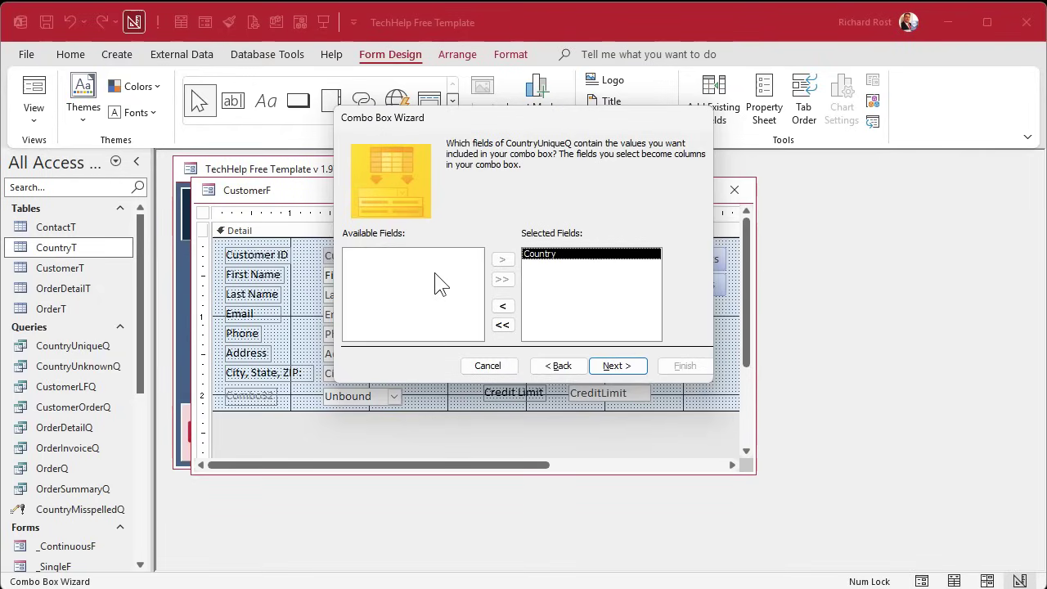
click(619, 367)
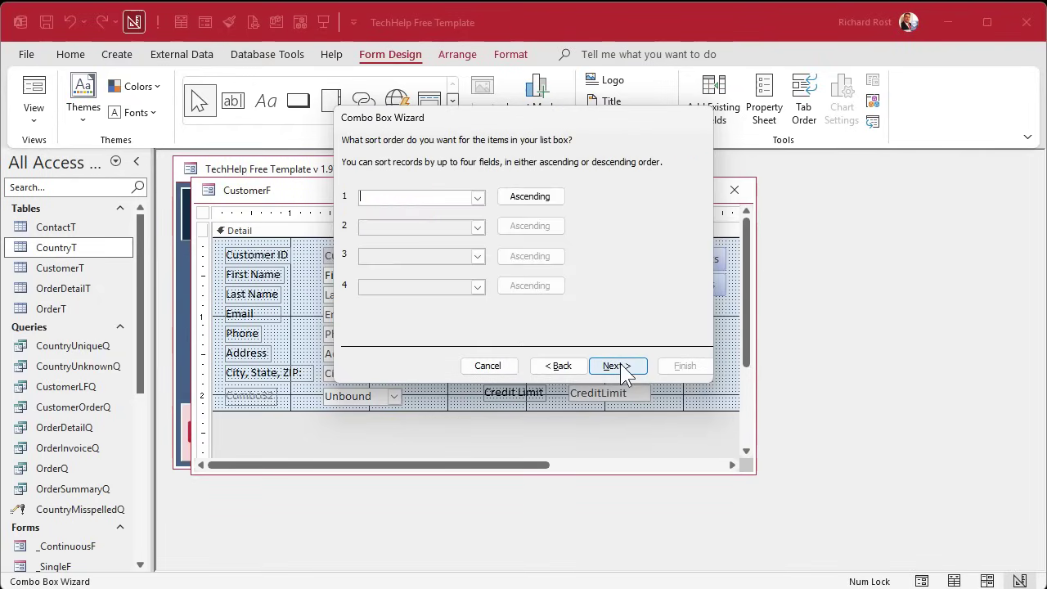
click(477, 198)
click(431, 225)
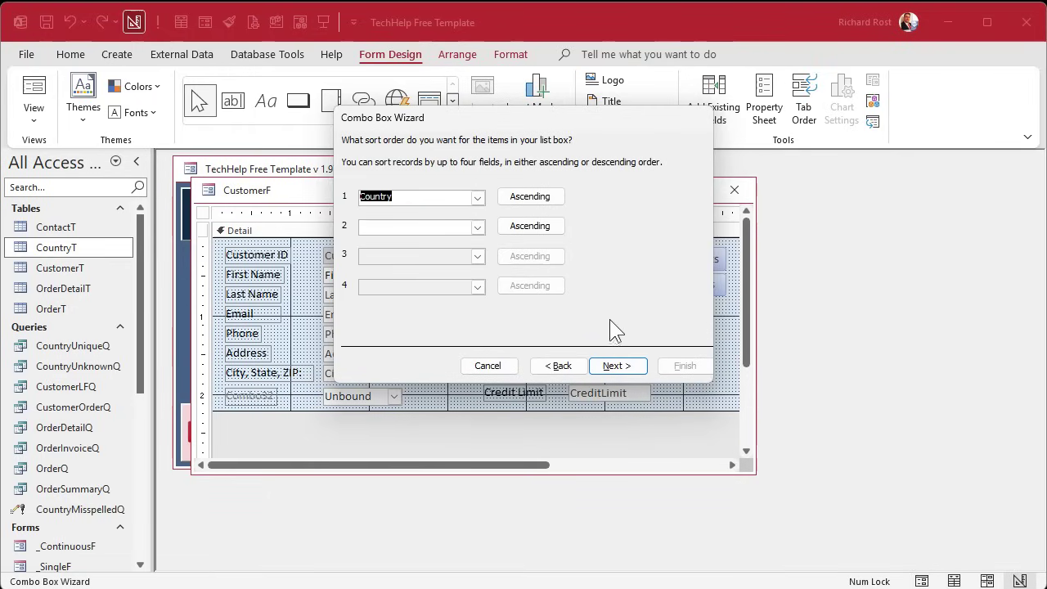
click(626, 369)
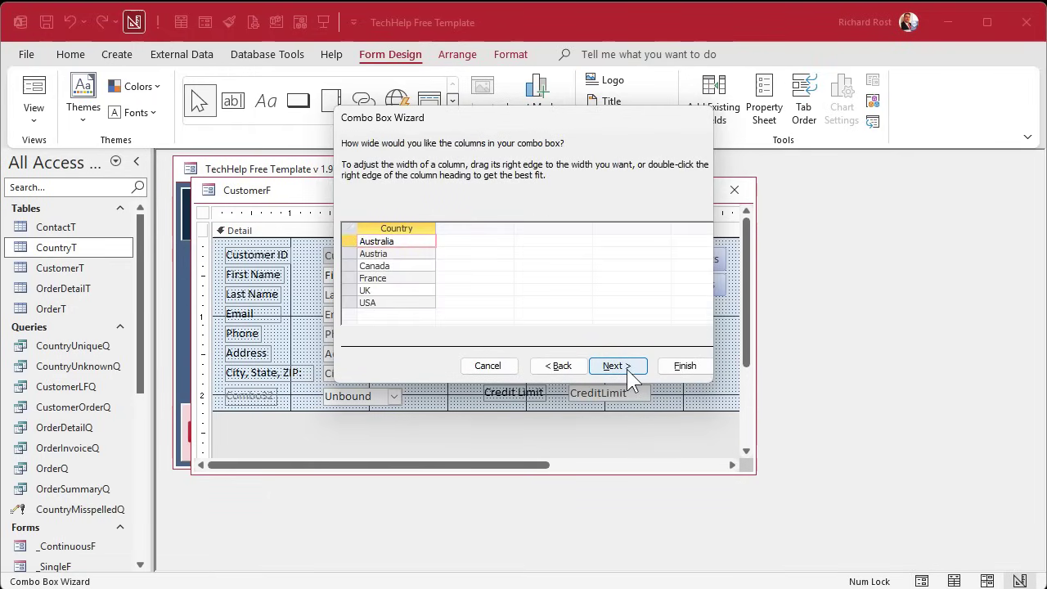
drag(435, 223, 420, 222)
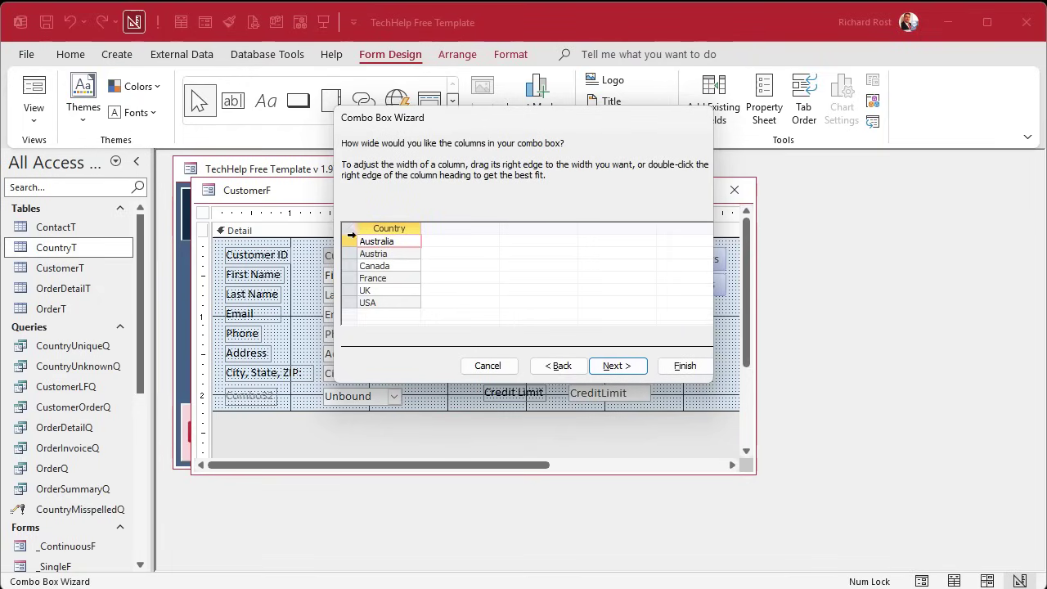
Store the chosen value in the Country field and label the combo box 'Country'.
click(613, 366)
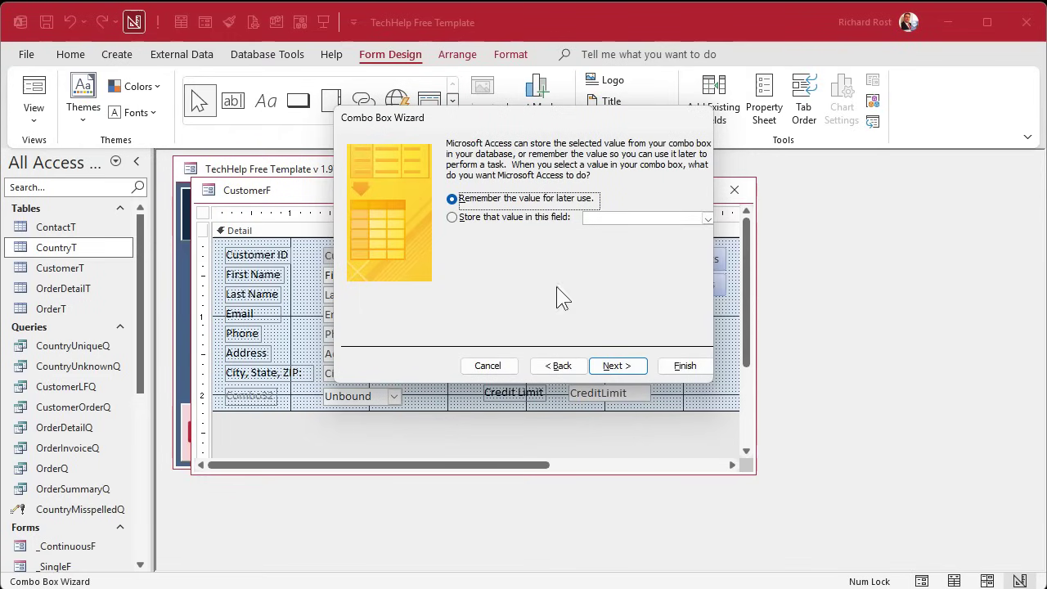
click(521, 221)
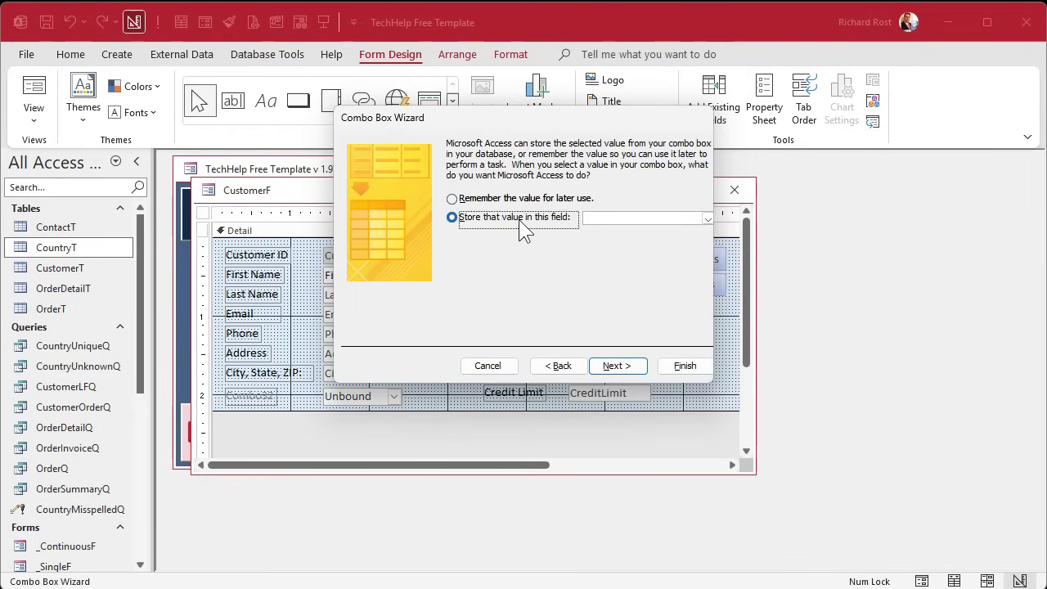
click(706, 218)
click(617, 325)
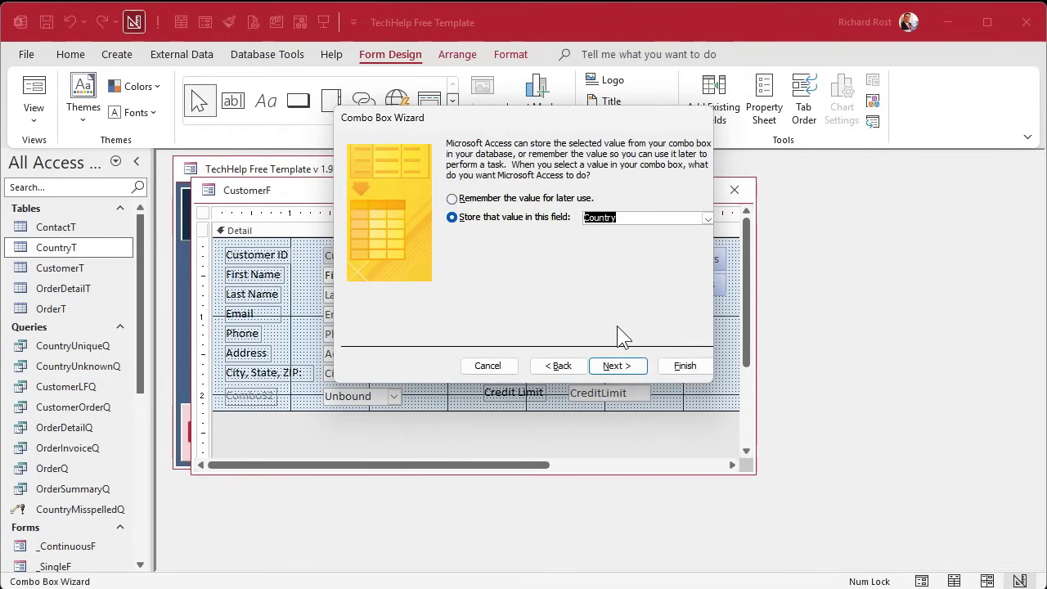
click(618, 369)
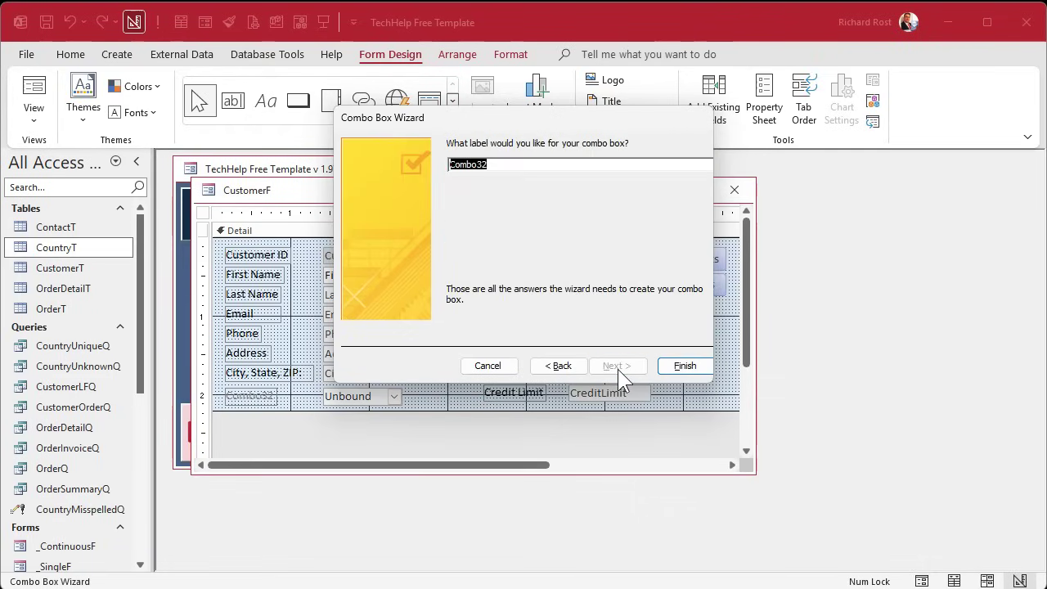
text(Country)
key(Return)
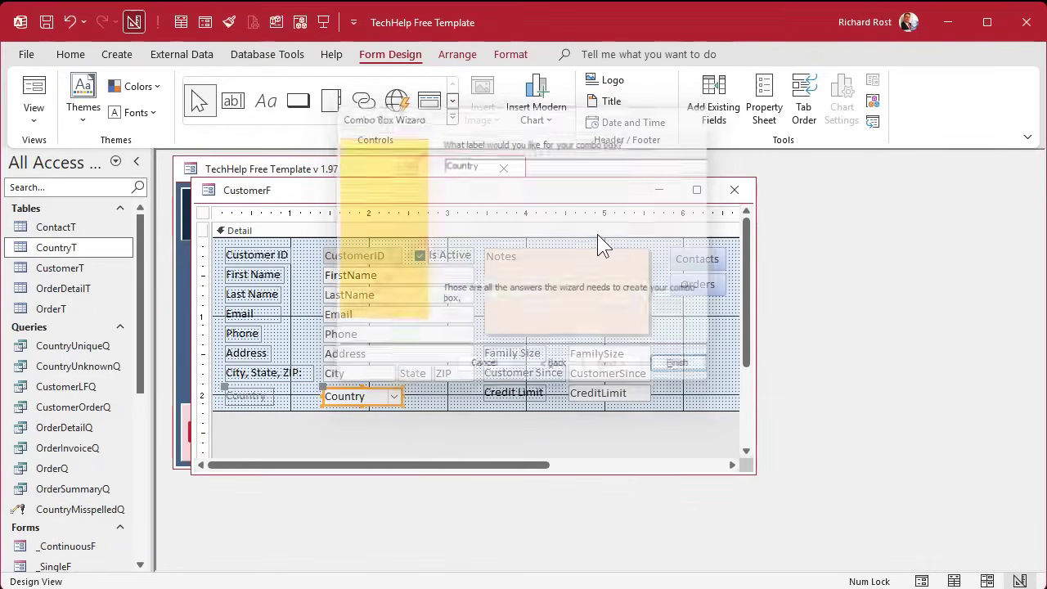
click(424, 398)
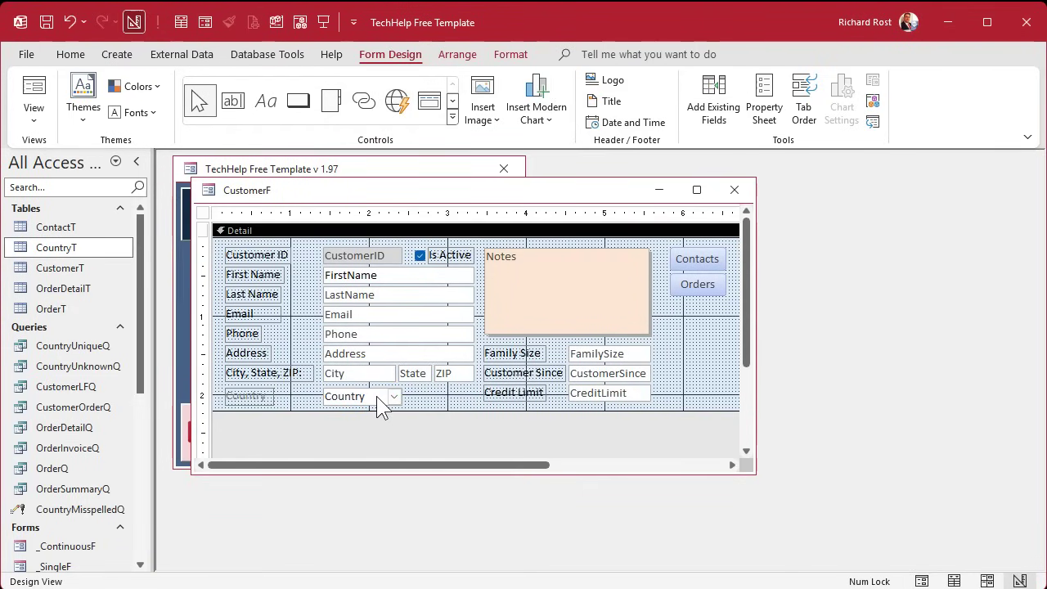
Rename the combo box from Combo32 to CountryCombo in the Property Sheet.
double_click(376, 396)
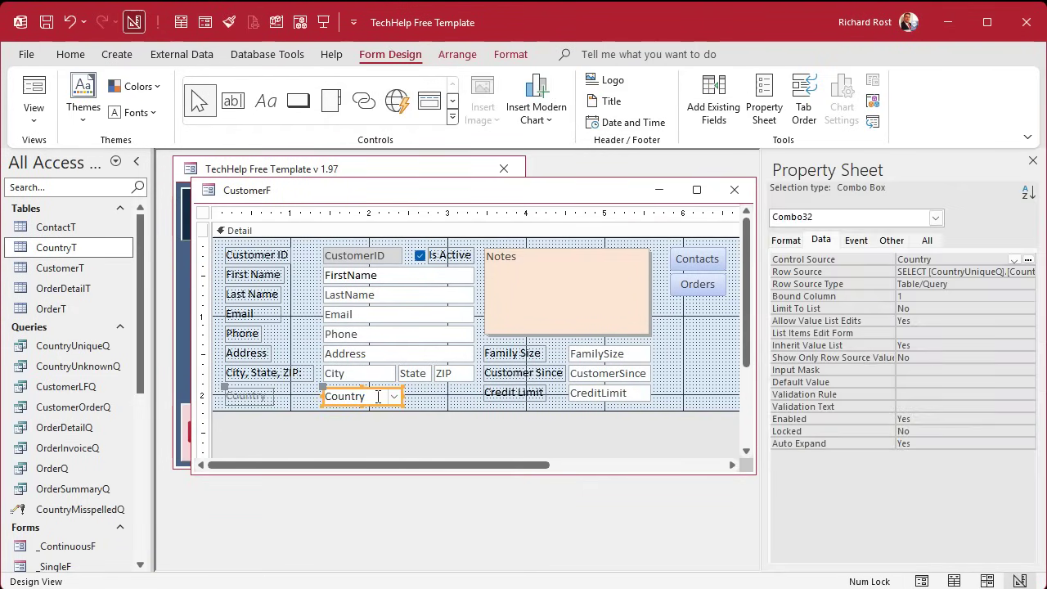
click(925, 240)
drag(943, 259, 881, 259)
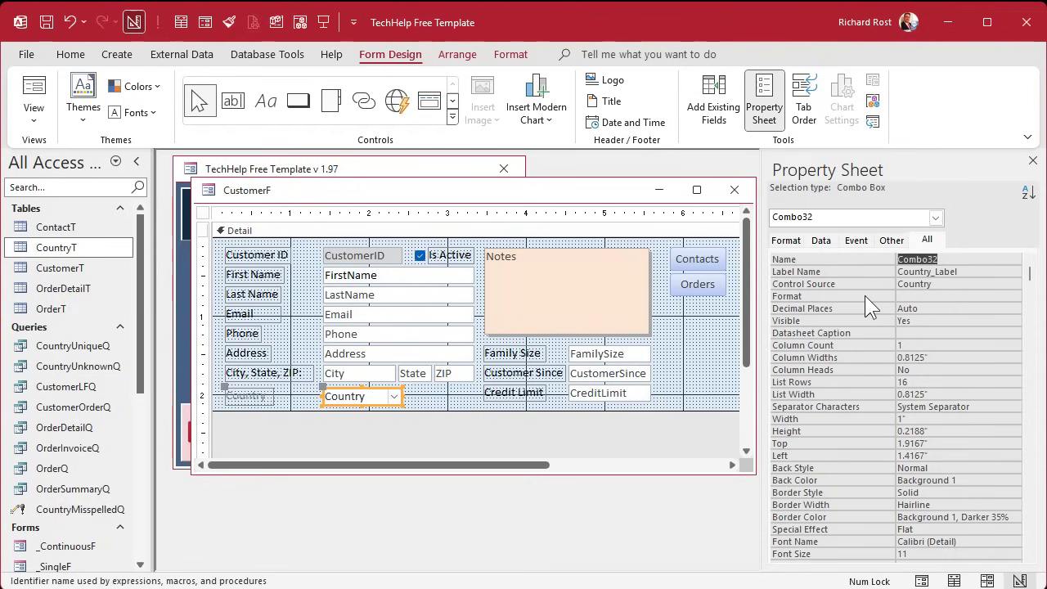
text(CountryCombo)
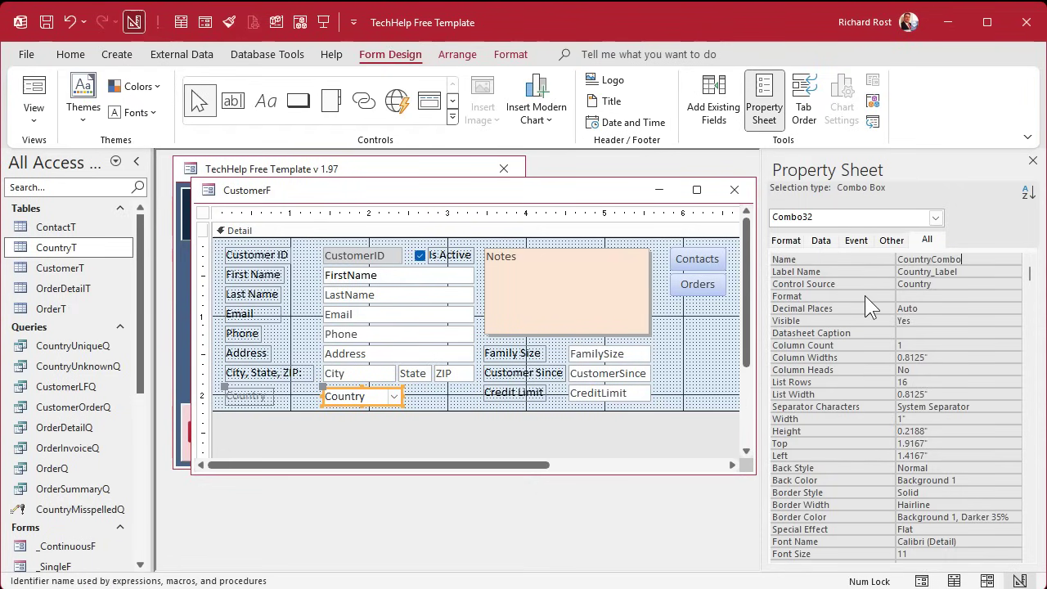
key(Return)
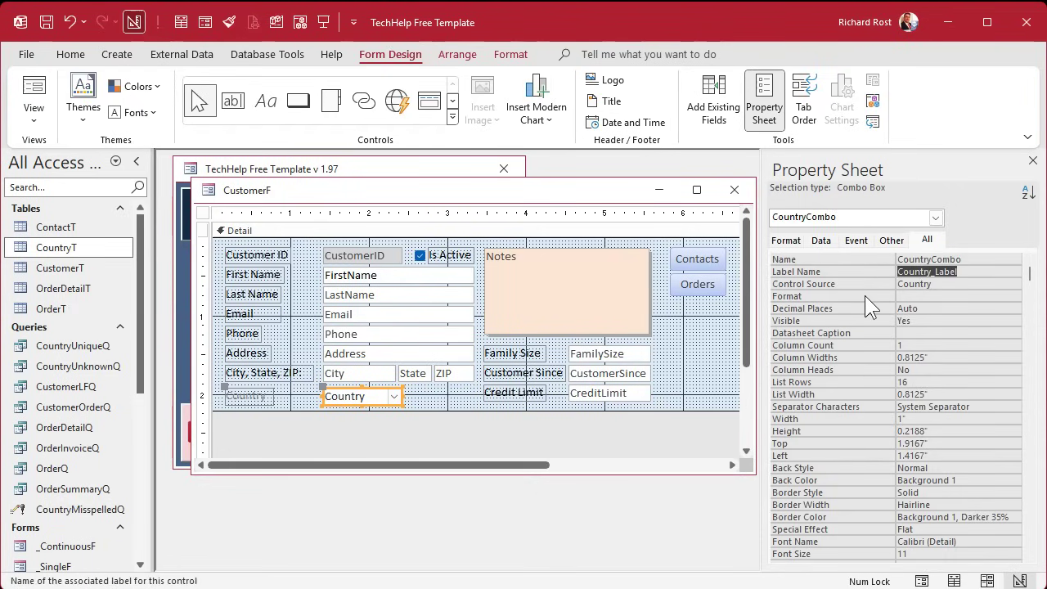
click(1032, 161)
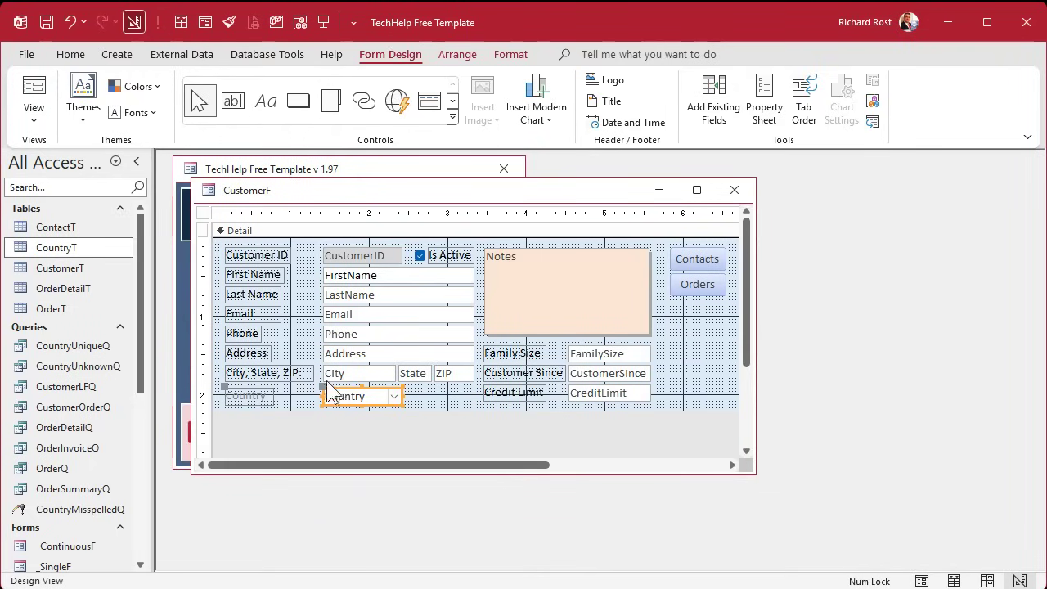
Copy the City, State, ZIP label's format to the Country label, then align and widen the combo.
click(291, 374)
click(228, 22)
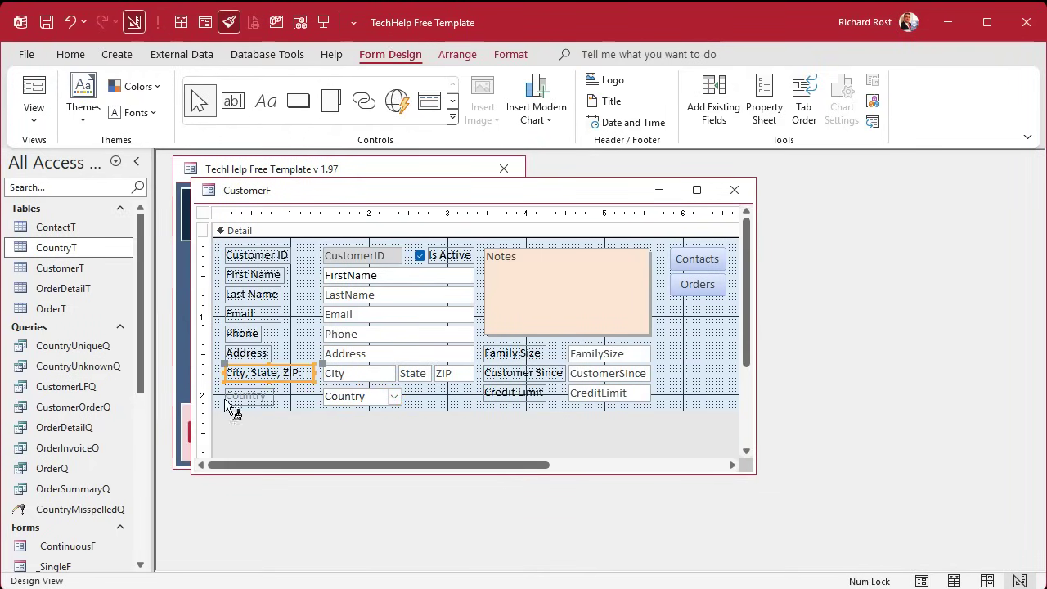
click(236, 401)
click(295, 404)
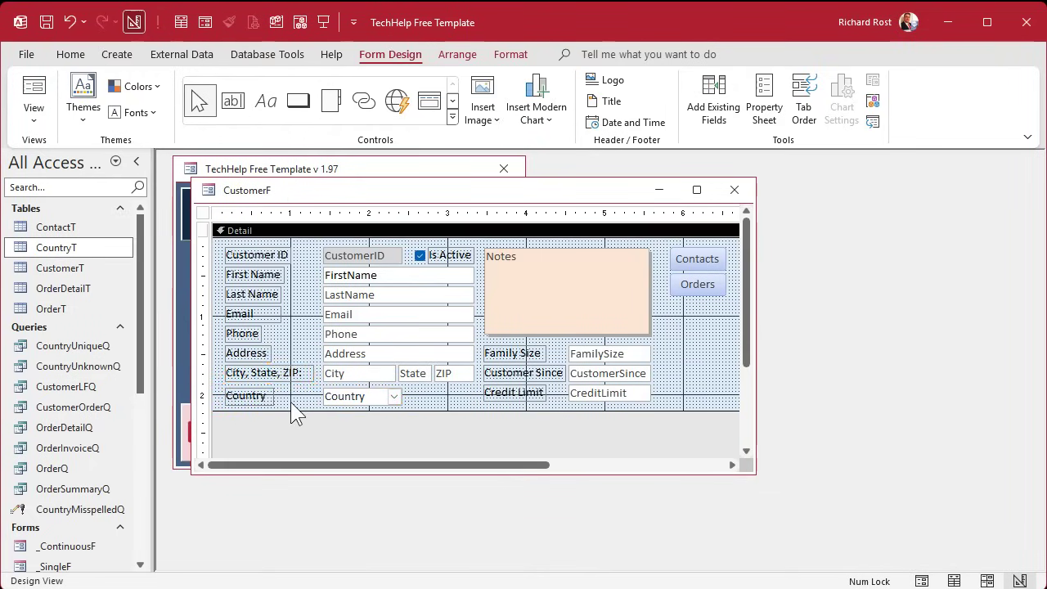
click(344, 399)
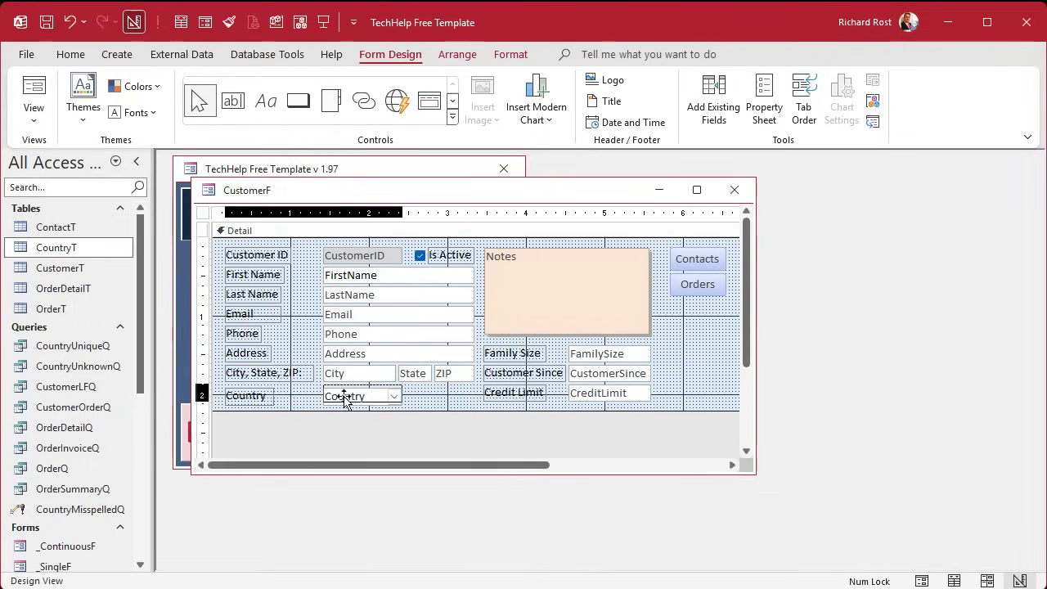
drag(344, 399, 472, 393)
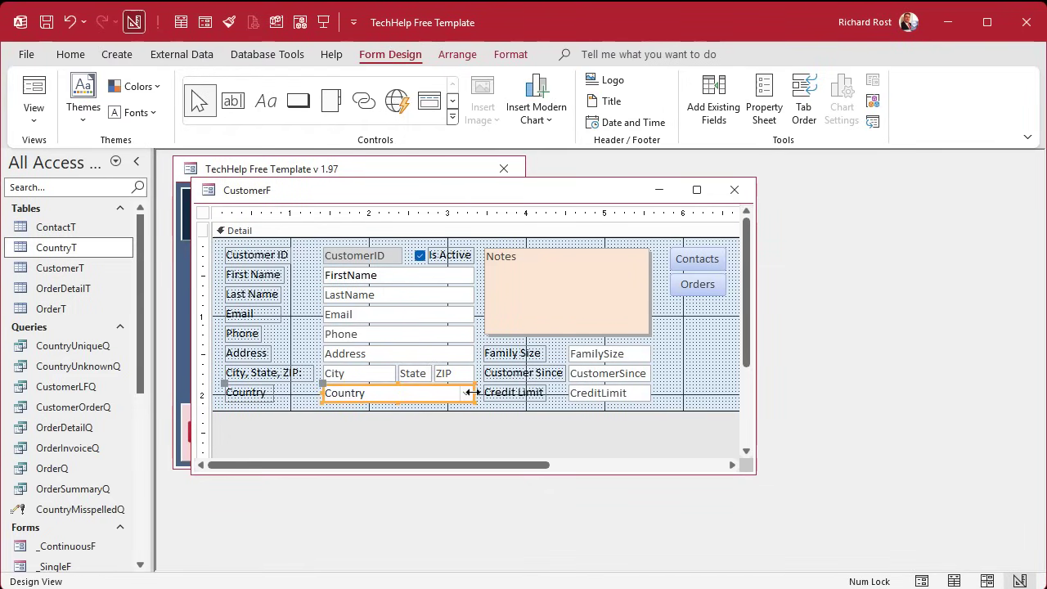
Move CountryCombo up to its proper position in the form's tab order.
click(821, 115)
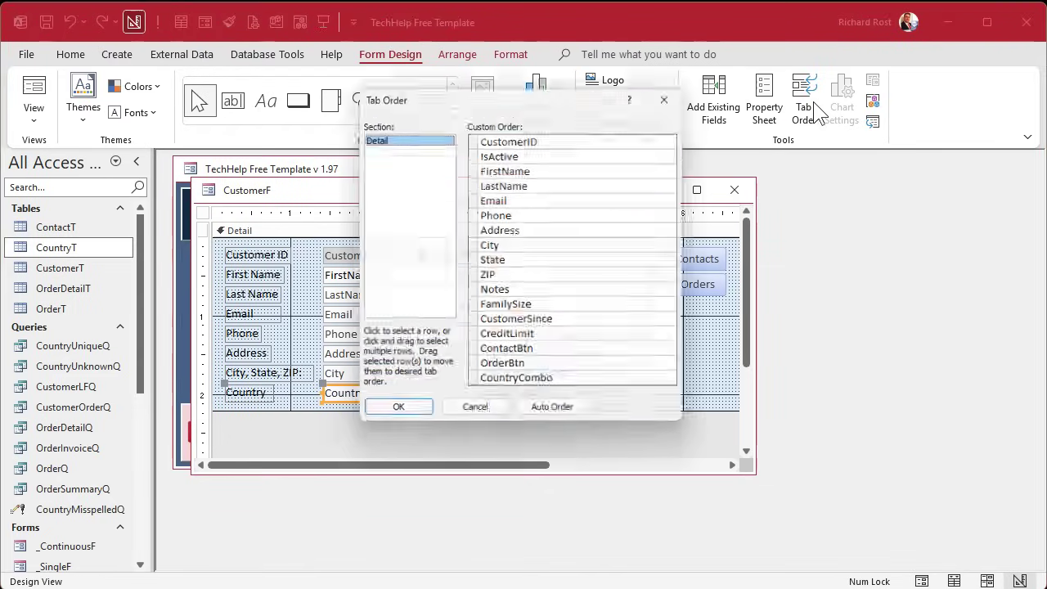
drag(473, 386, 483, 299)
click(401, 416)
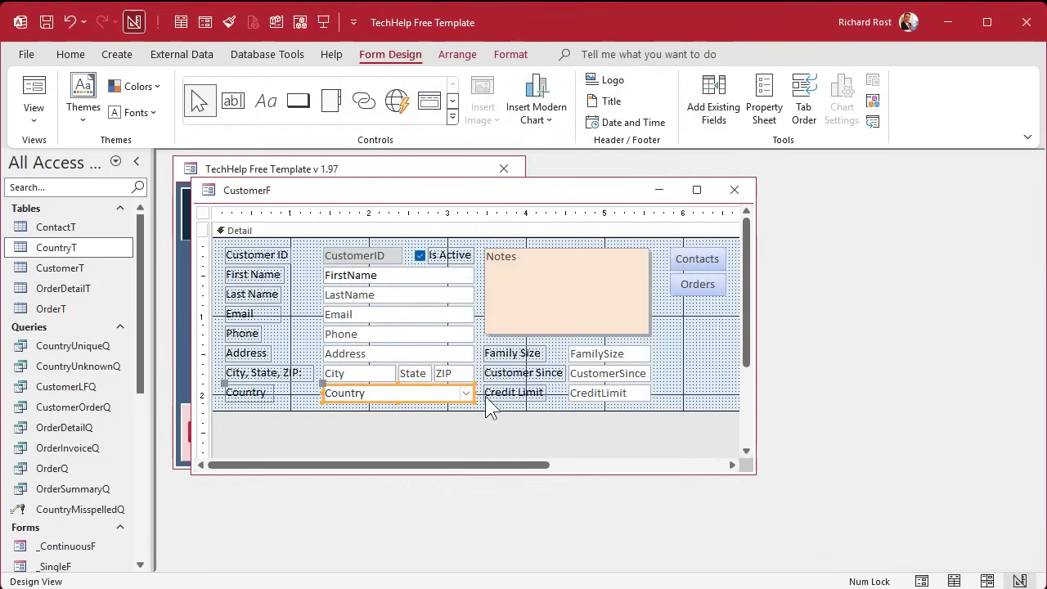
click(455, 434)
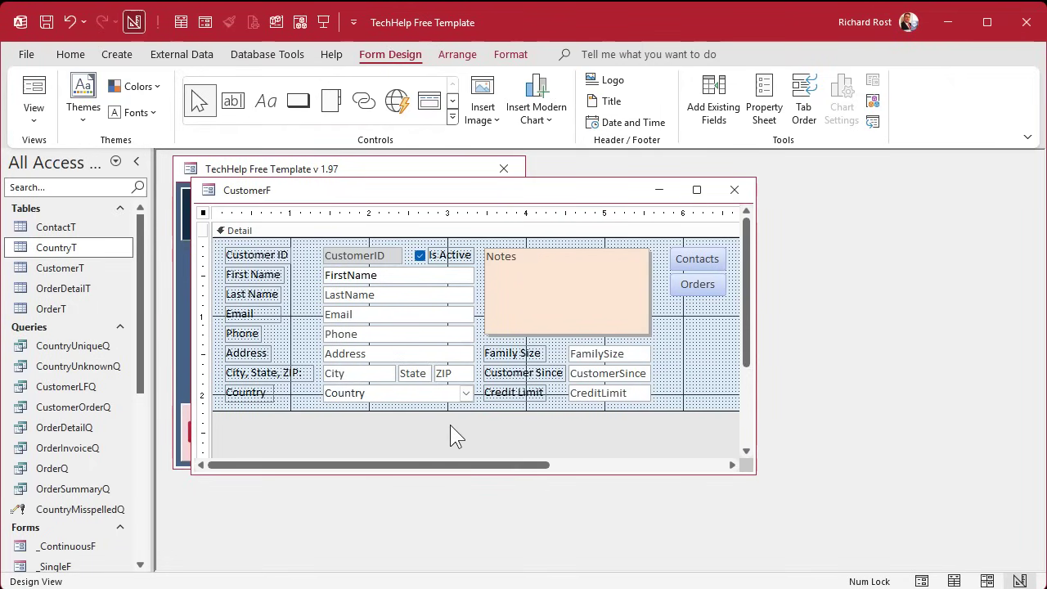
Close the form design, reopen the Customer form, and go to the Country field.
click(740, 186)
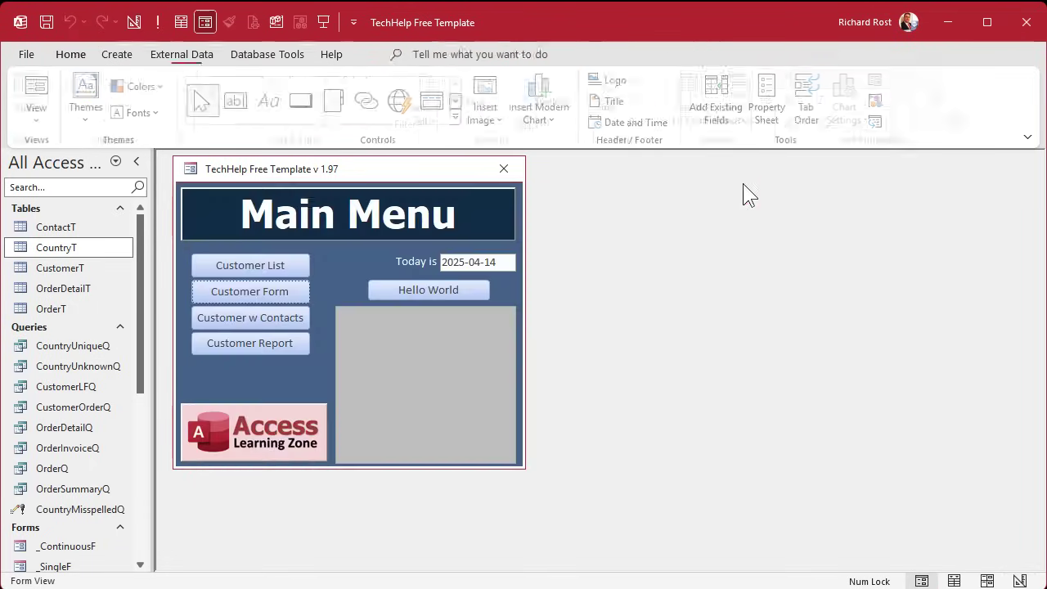
click(206, 273)
click(679, 177)
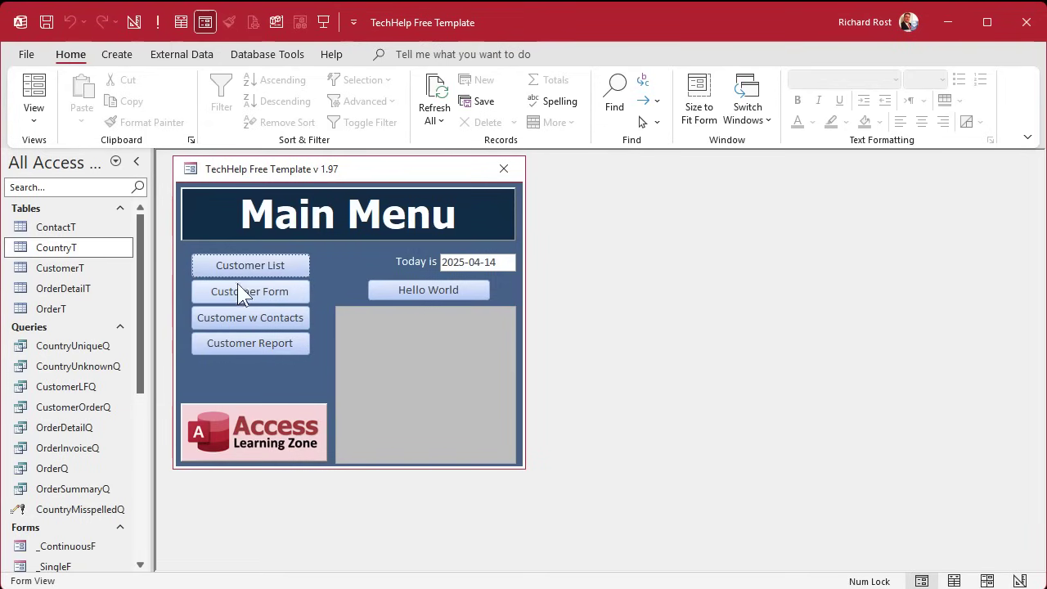
click(209, 293)
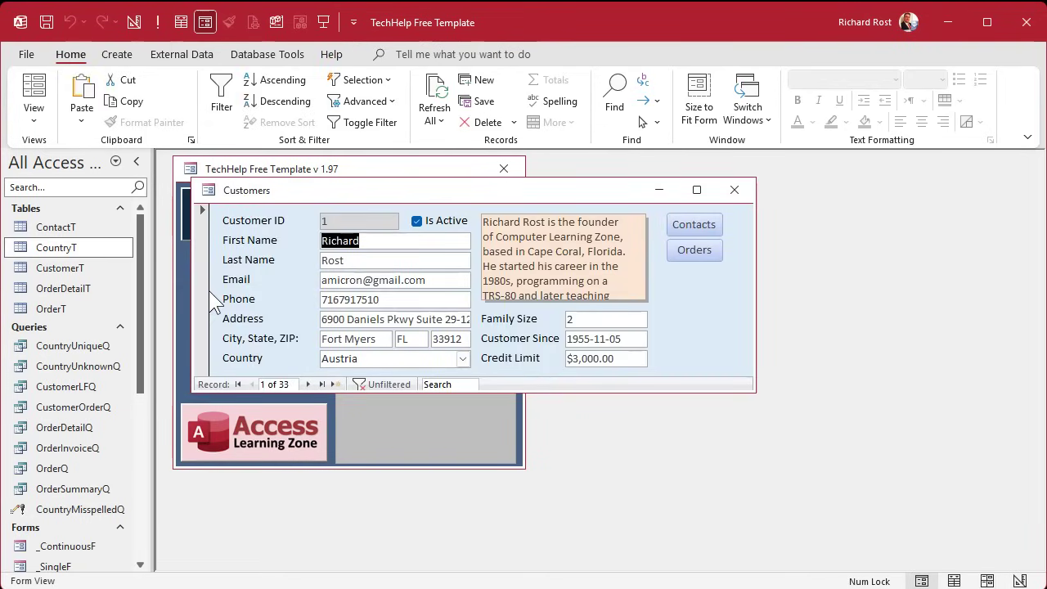
click(273, 362)
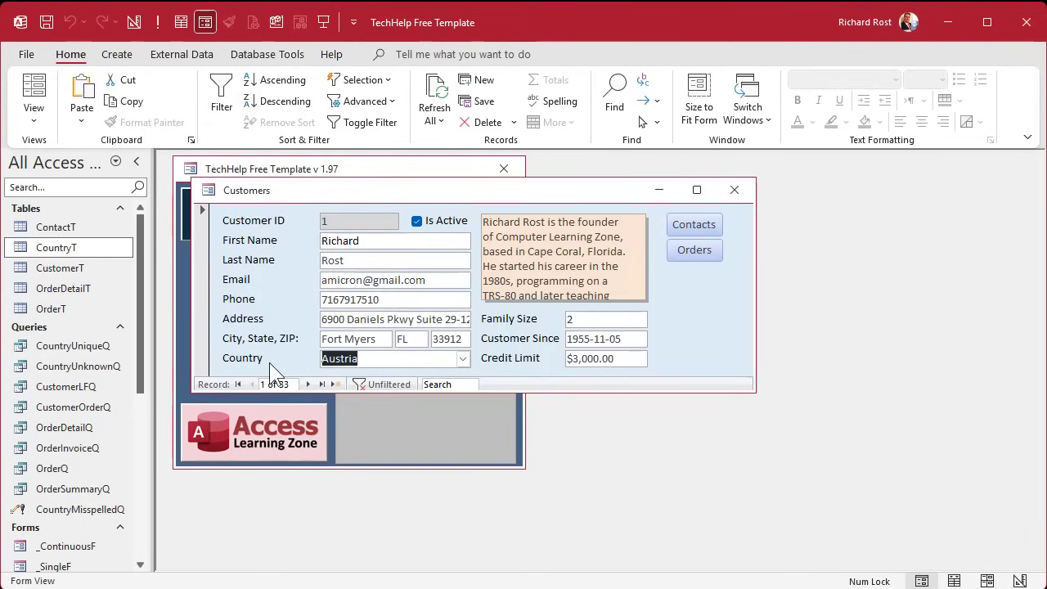
Pick France from the country list, then overwrite it with 'Starfleet' and move on.
click(463, 359)
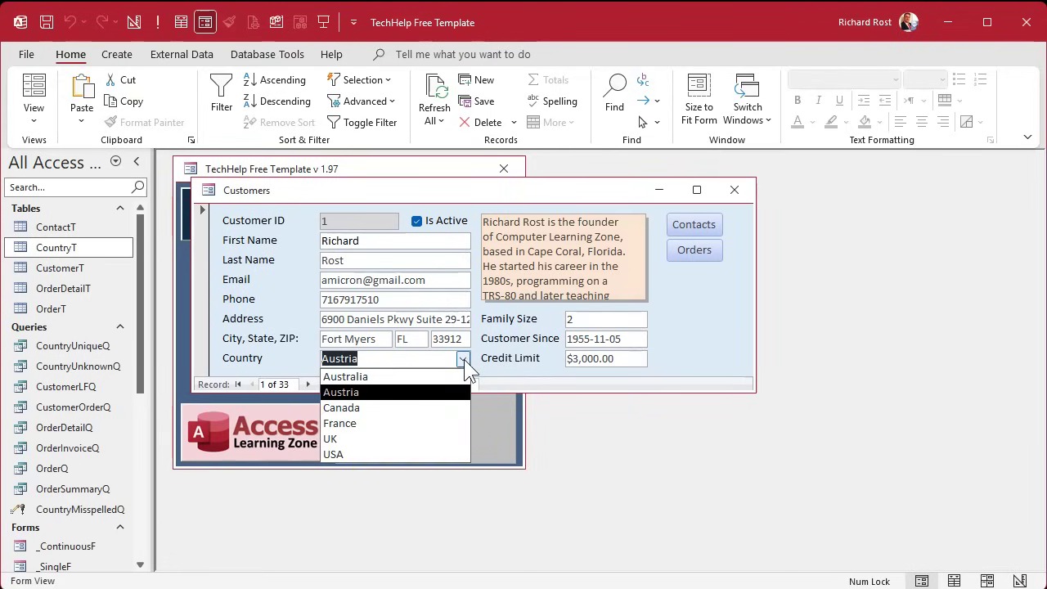
click(421, 425)
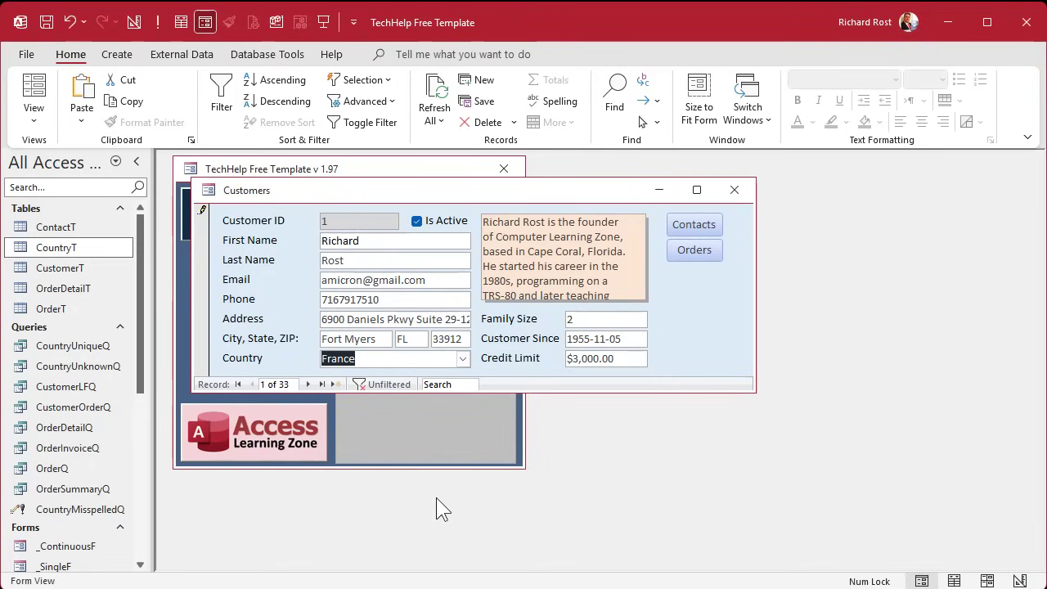
text(Starfle)
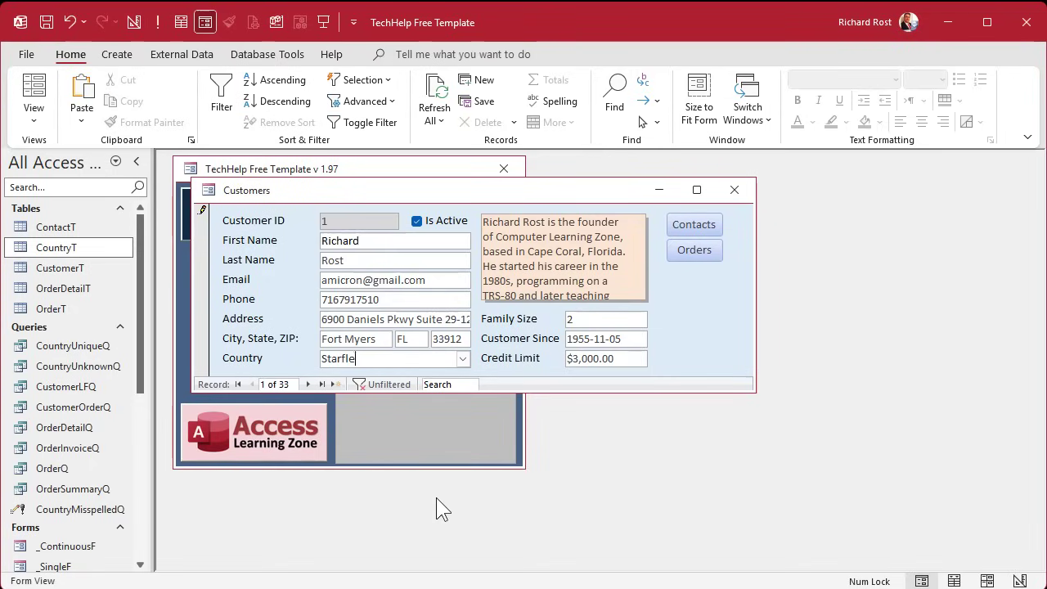
text(et)
key(Tab)
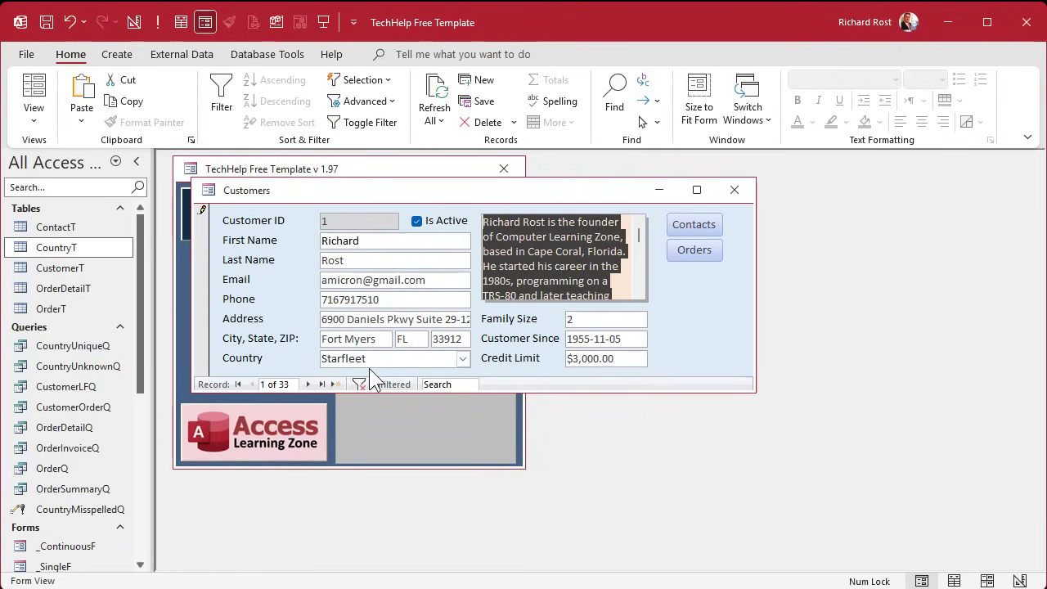
Check that CustomerT stores Starfleet as the first customer's Country, then close the table.
click(734, 190)
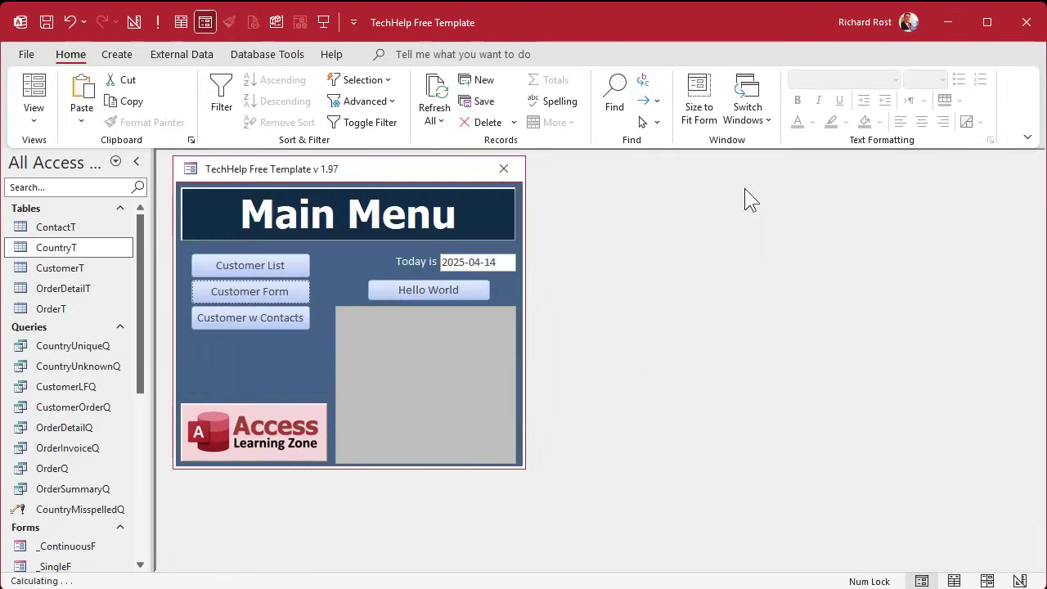
double_click(49, 272)
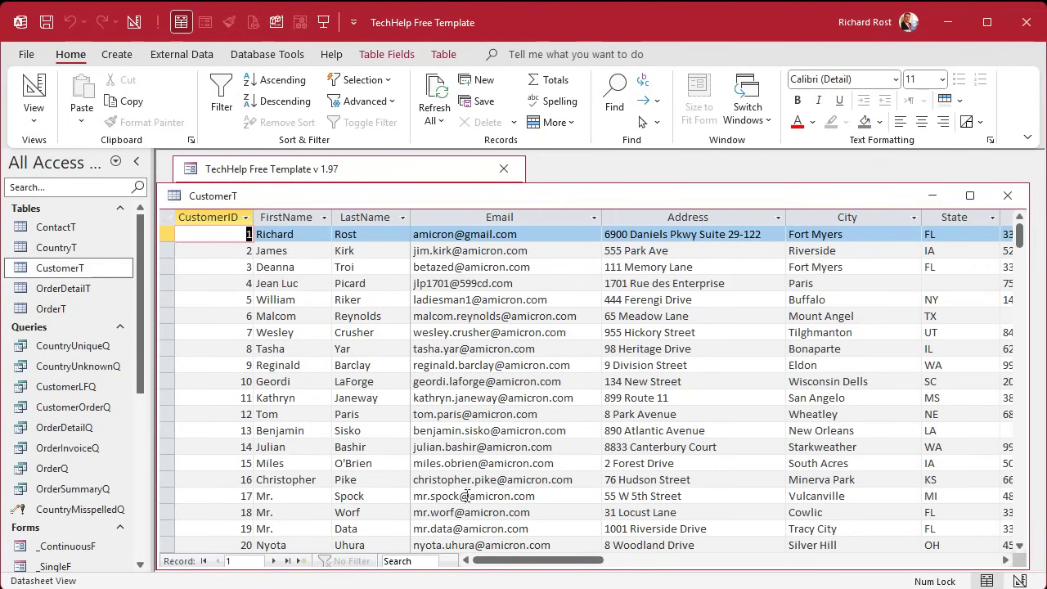
drag(515, 561, 615, 562)
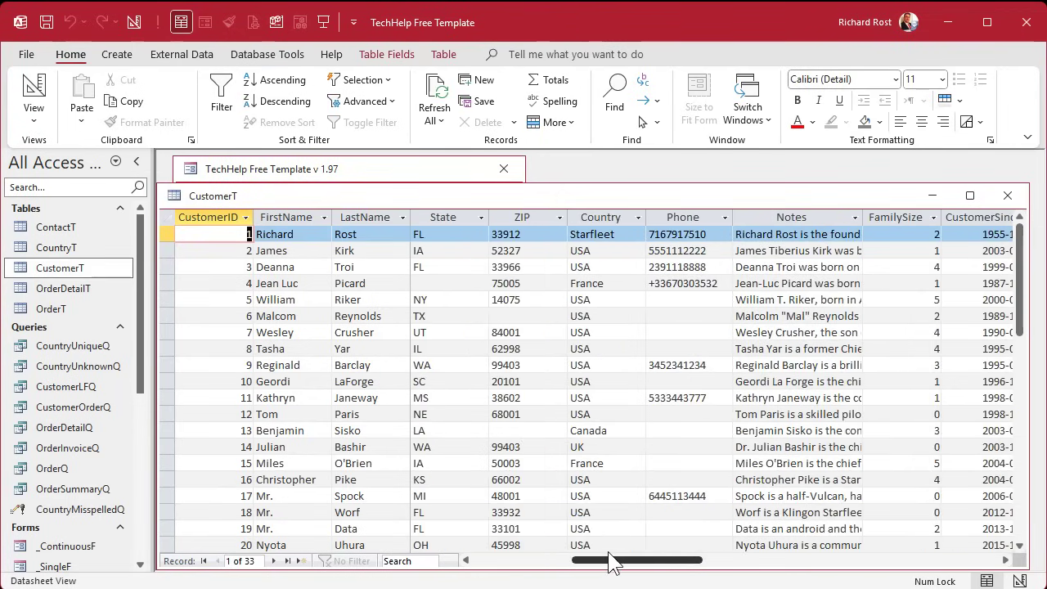
click(602, 217)
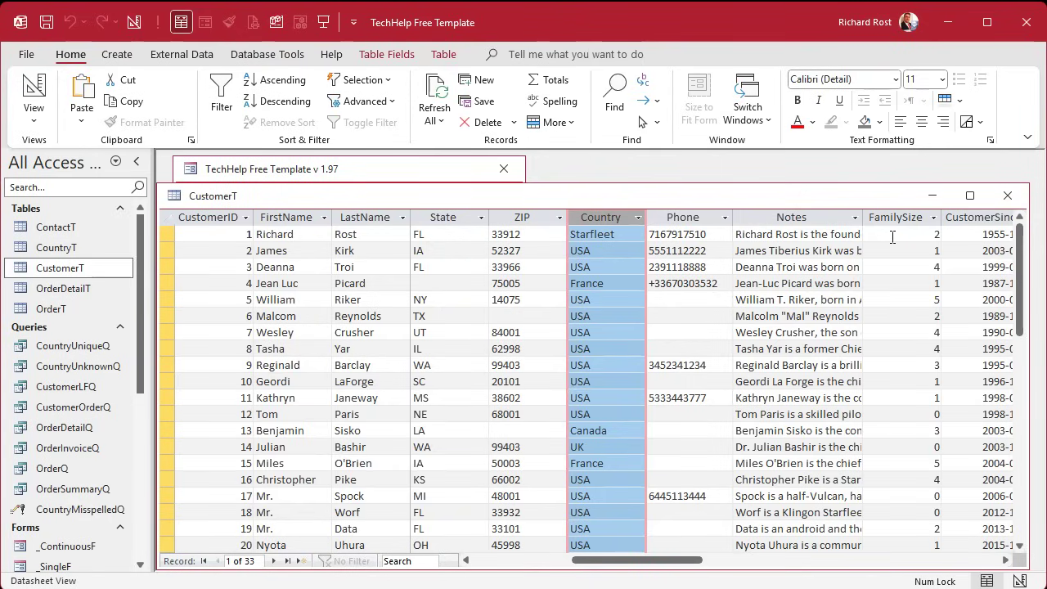
click(1006, 195)
click(203, 292)
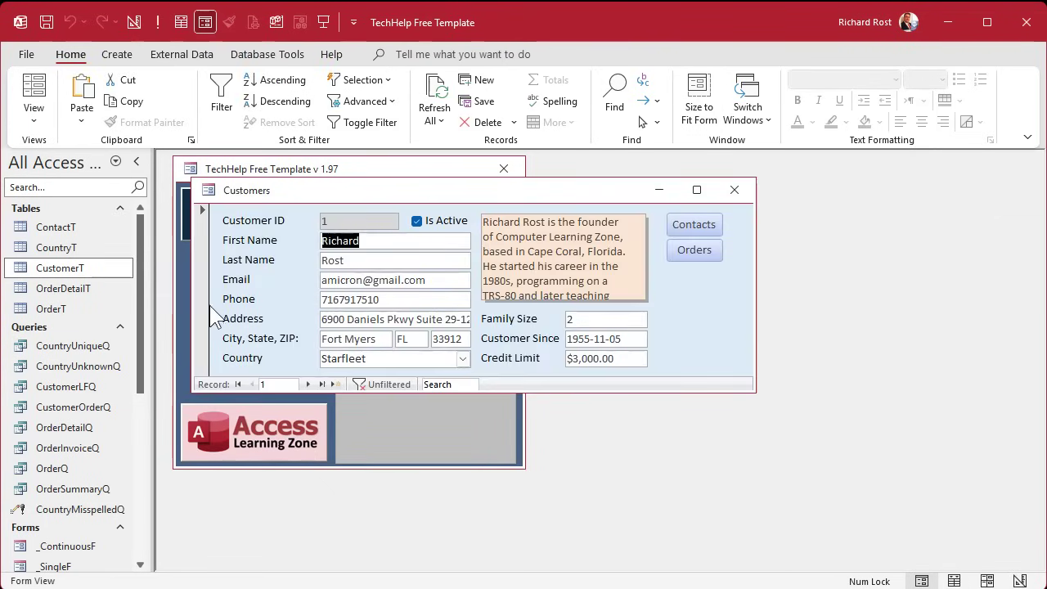
click(463, 360)
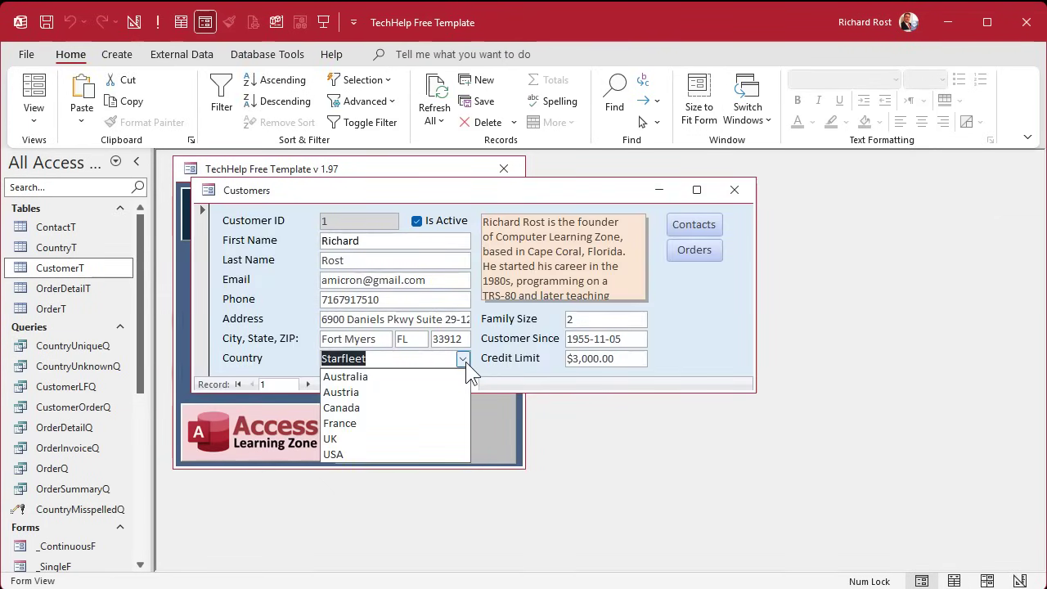
click(464, 361)
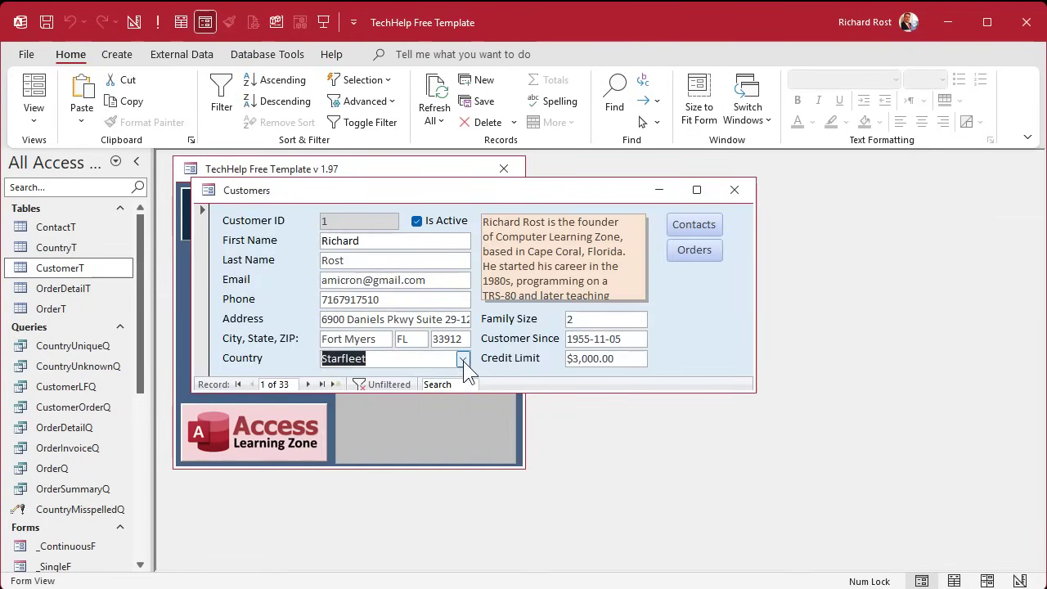
click(724, 191)
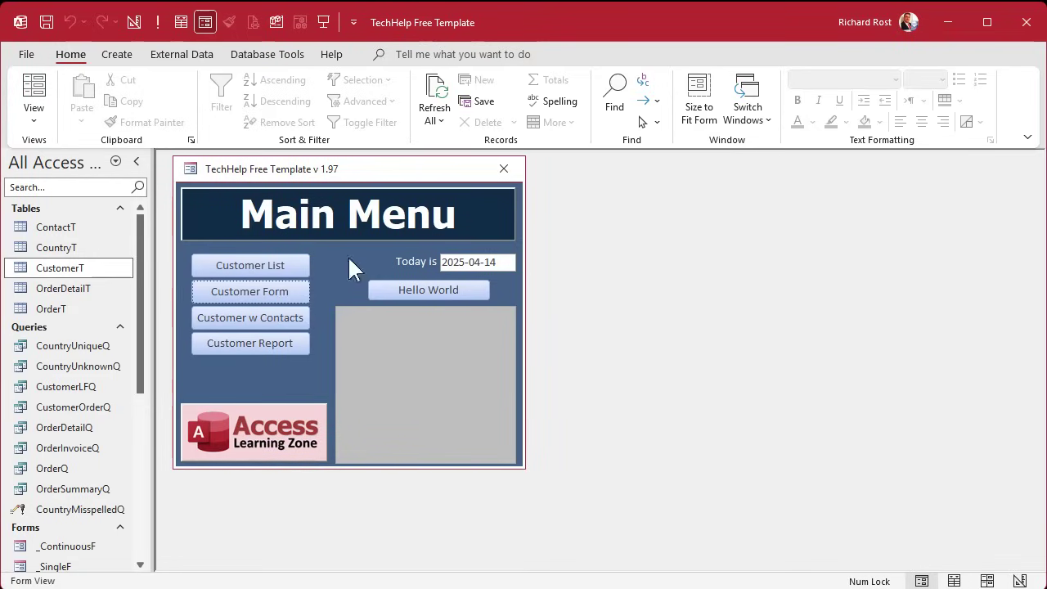
Run CountryUnknownQ to see Starfleet flagged as the only unmatched country, then close it.
click(72, 509)
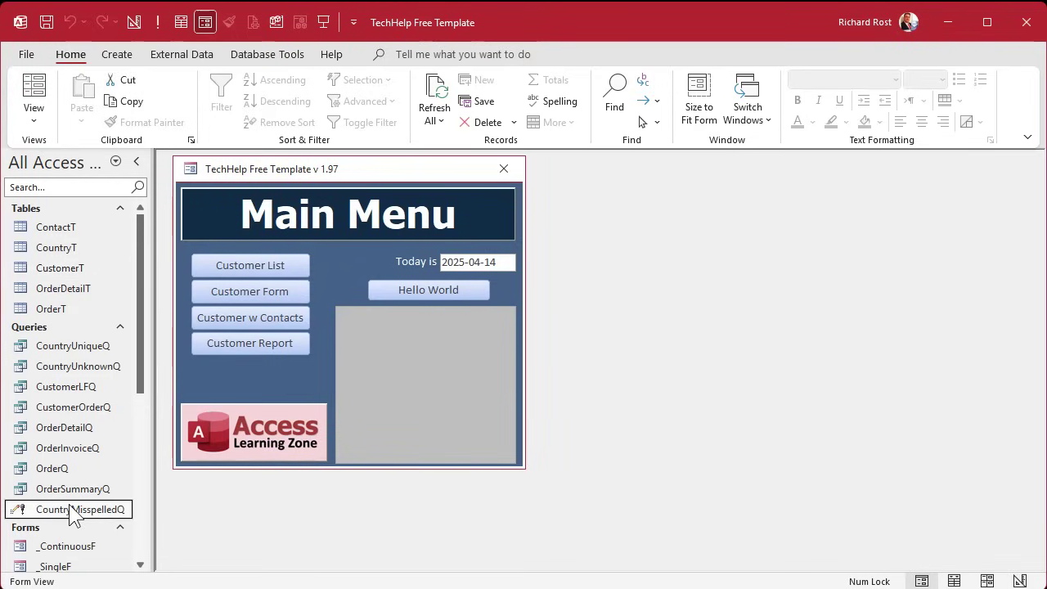
double_click(73, 366)
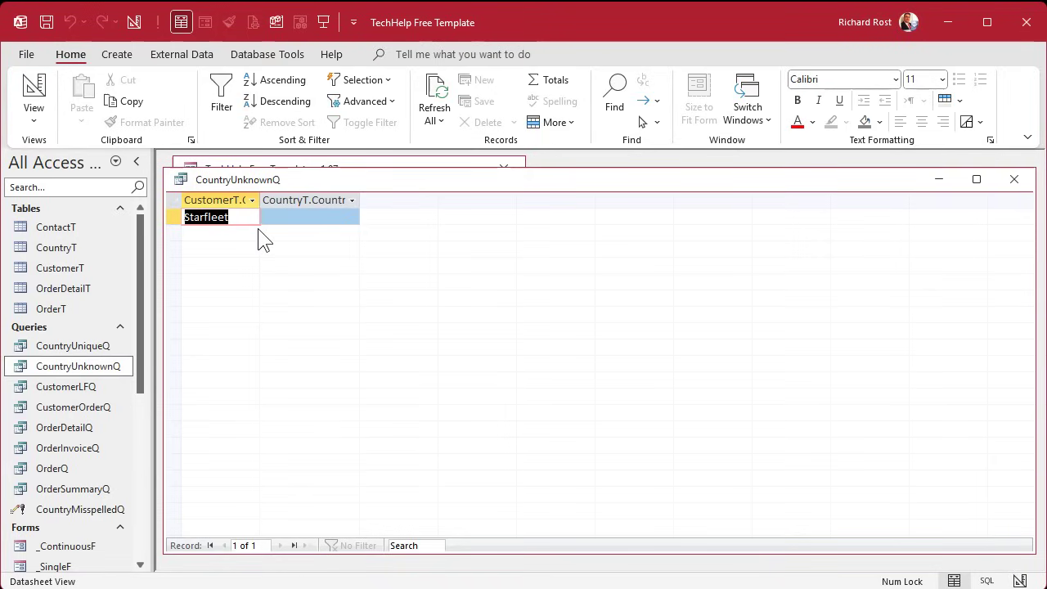
click(1014, 179)
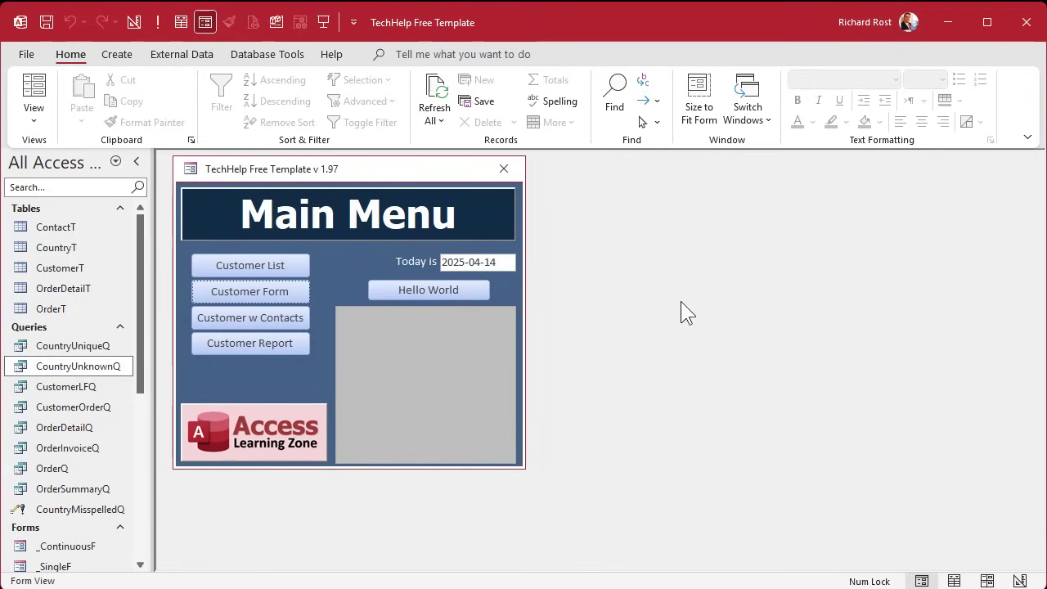
Open the customer form in Design View, enlarging the window to show the Country row.
click(274, 292)
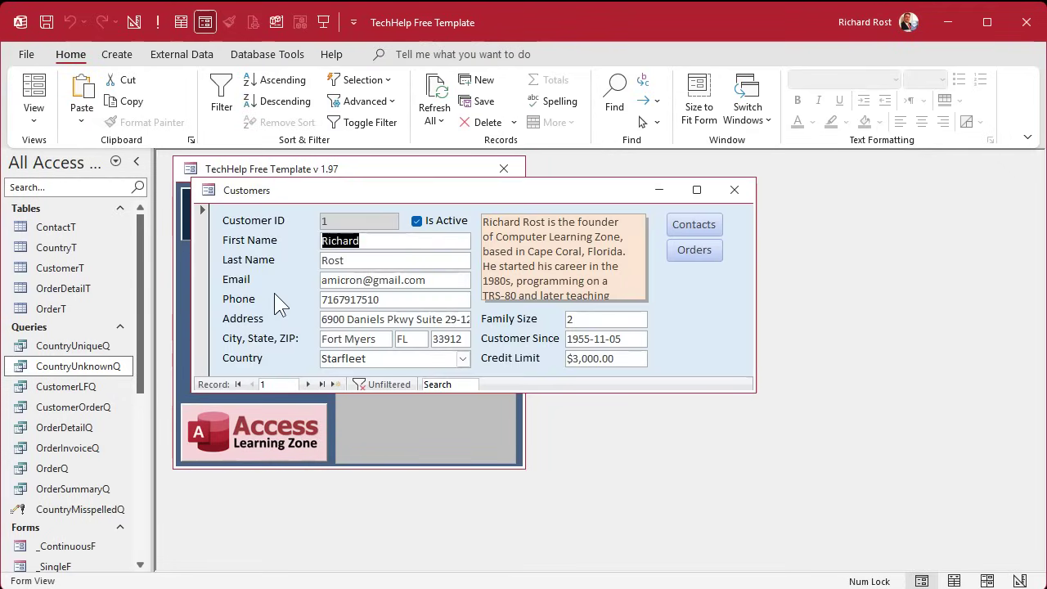
right_click(494, 191)
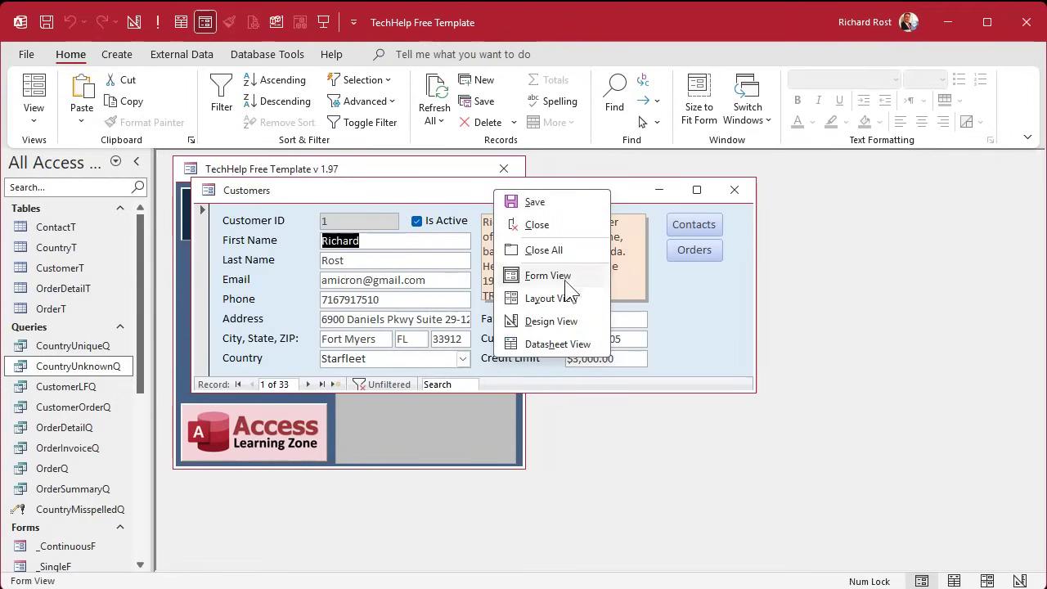
click(574, 321)
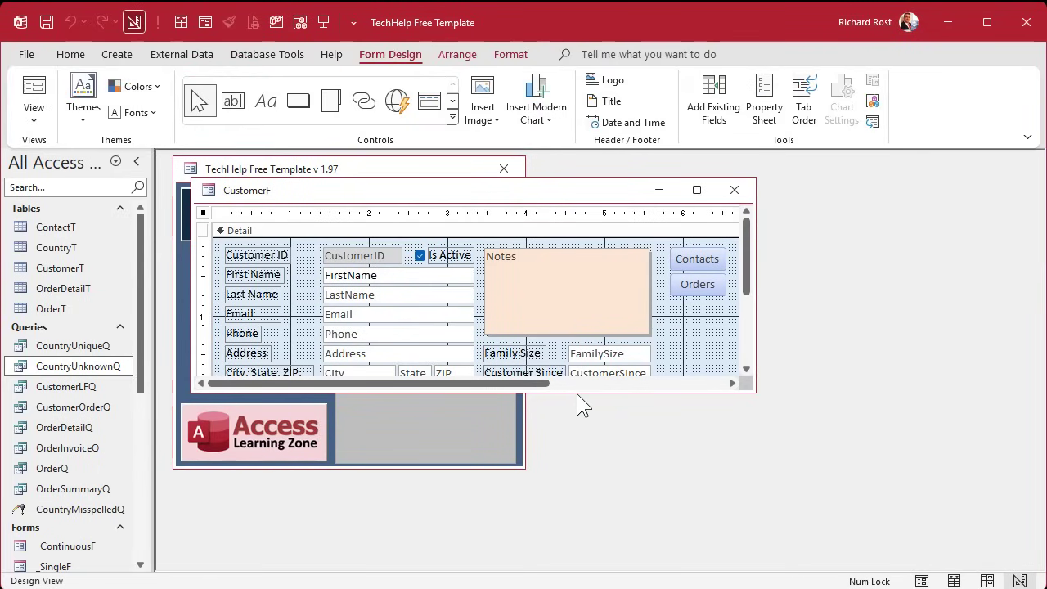
drag(577, 392, 589, 498)
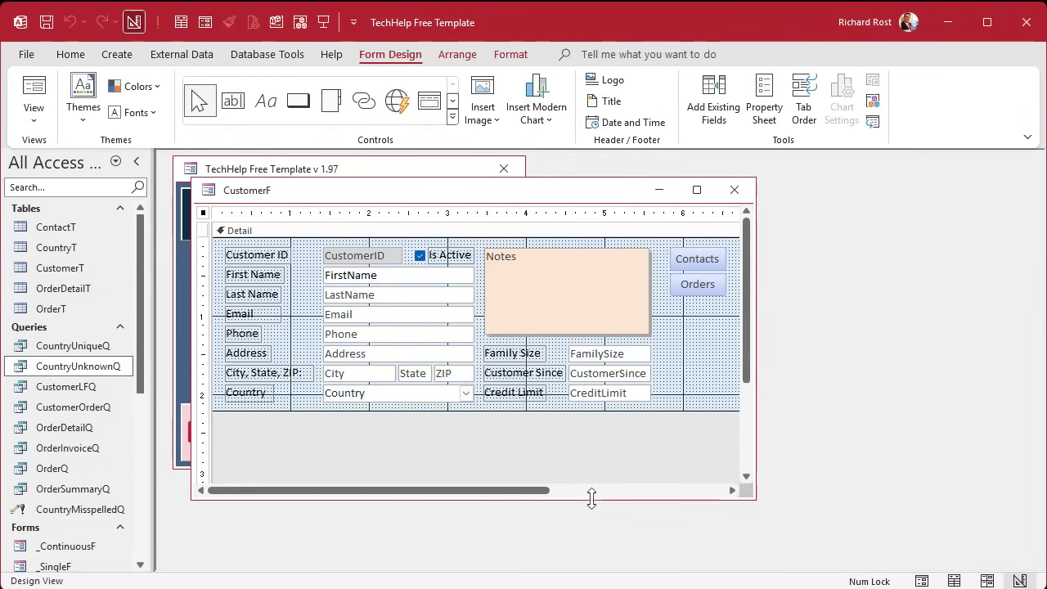
Confirm CountryCombo's Limit To List property is No, then close the form design.
double_click(410, 394)
click(822, 241)
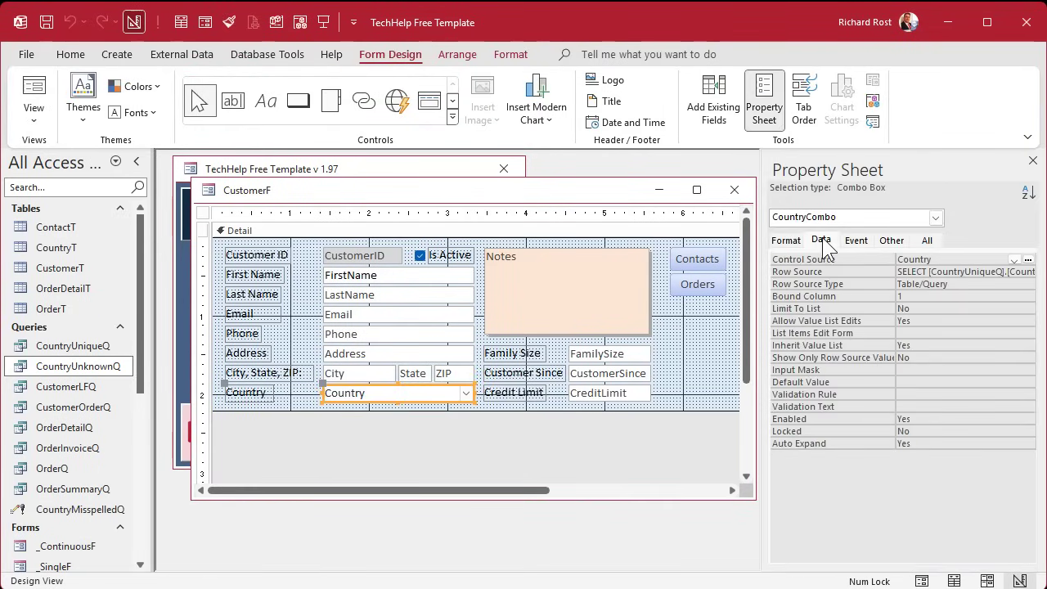
click(800, 307)
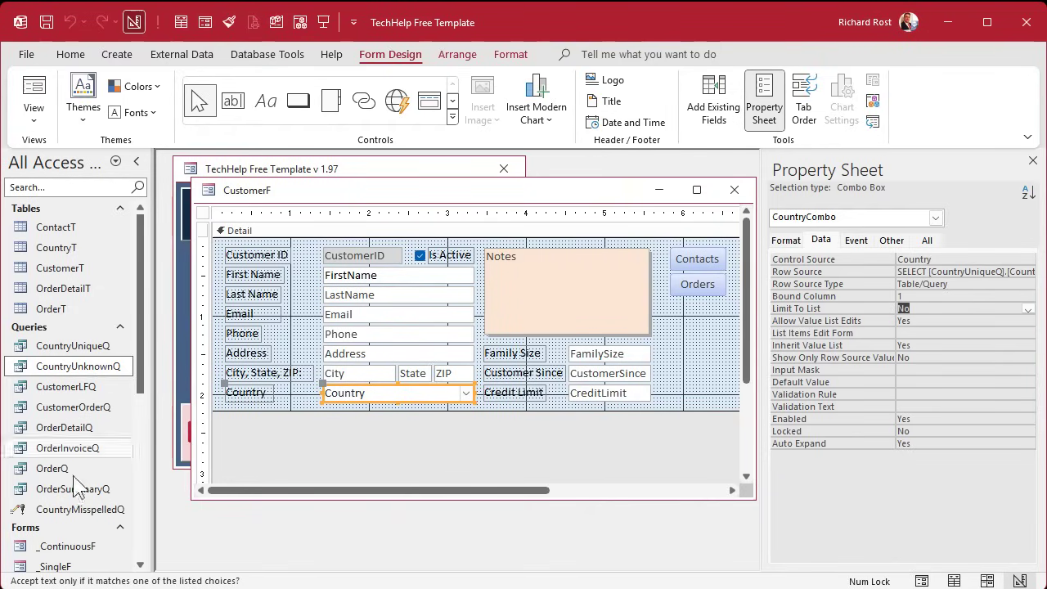
click(355, 451)
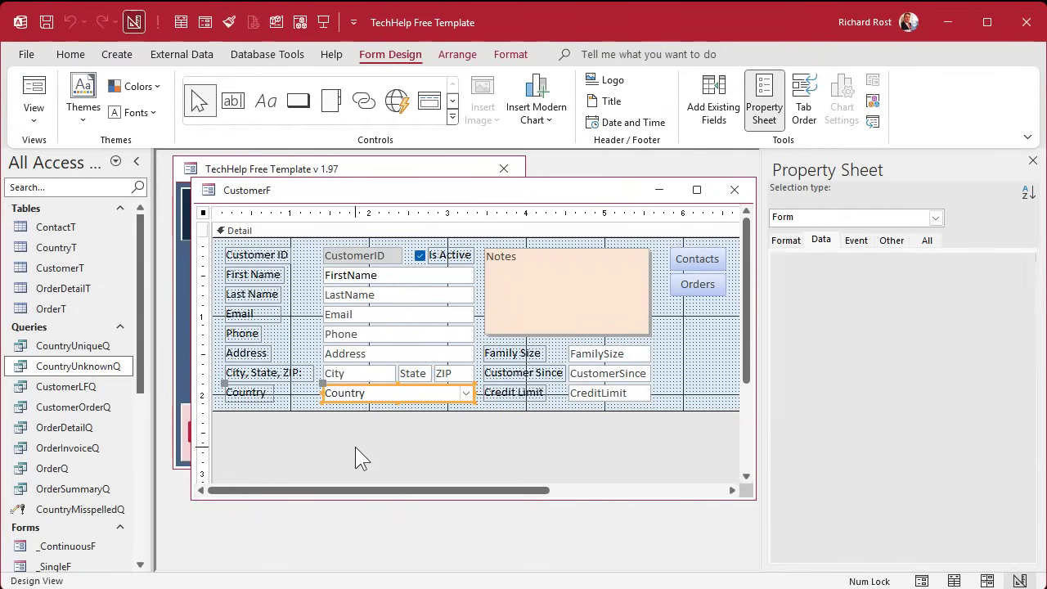
click(734, 189)
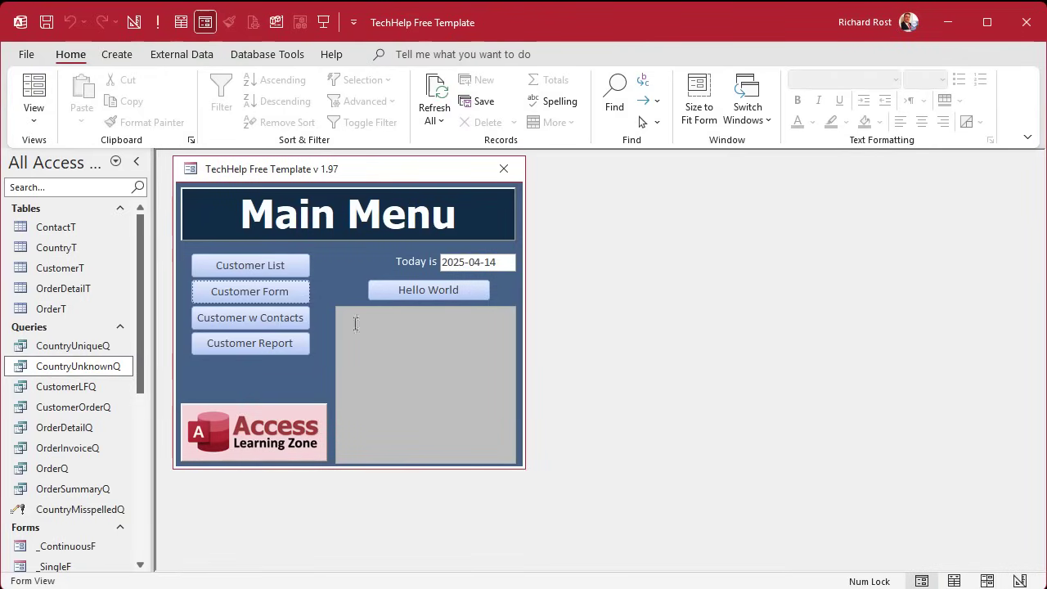
Reopen the Customers form and select record 1's Country value, Starfleet.
click(250, 290)
double_click(381, 363)
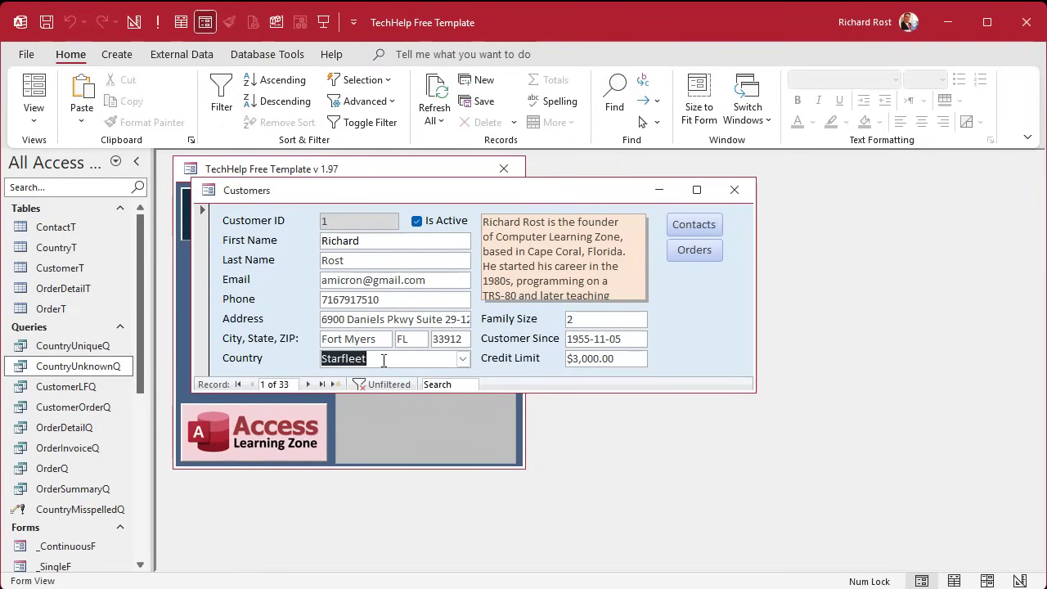